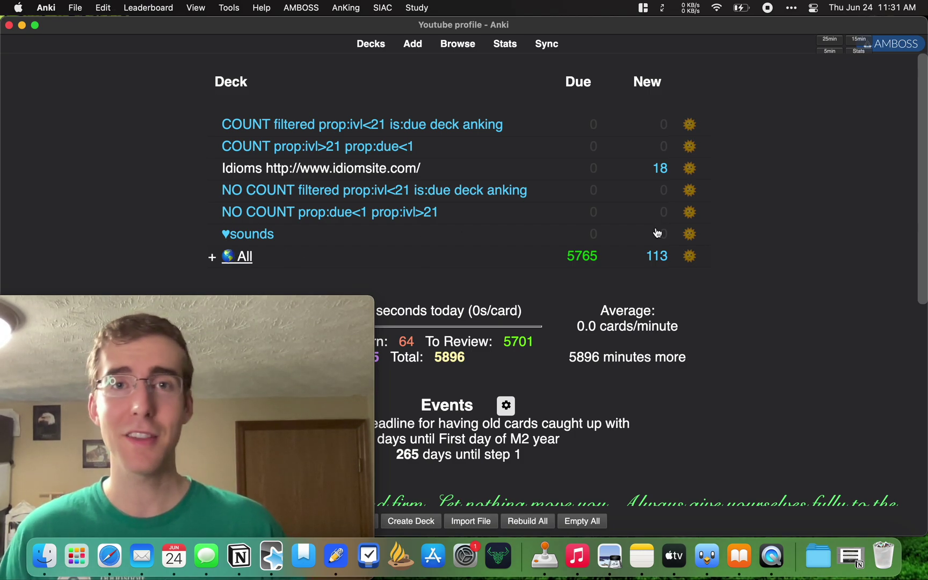
# - Go to the All deck overview and open the card browser with B
pyautogui.press('s')
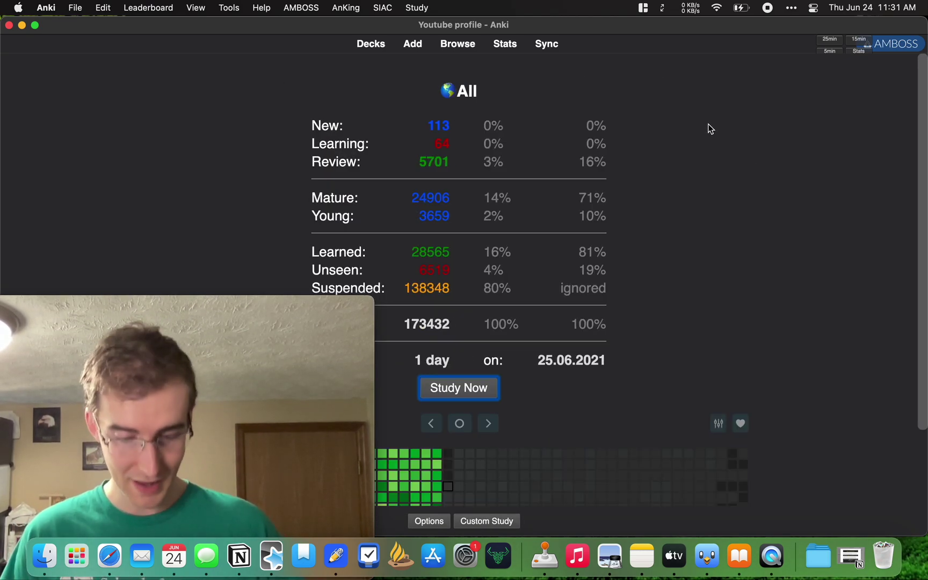
pyautogui.press('b')
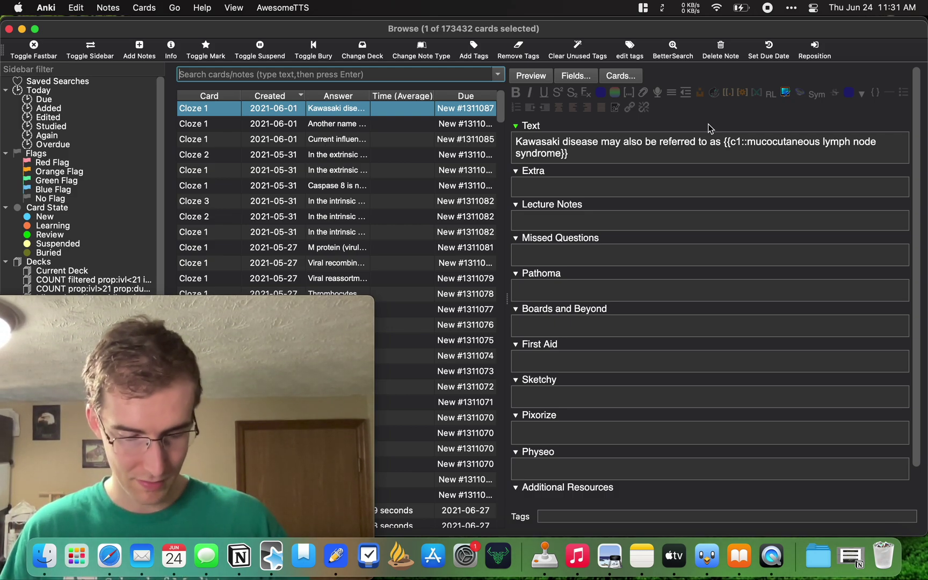
# - Search the browser for 't cell anergy' to list the two matching cards
pyautogui.write('t cell')
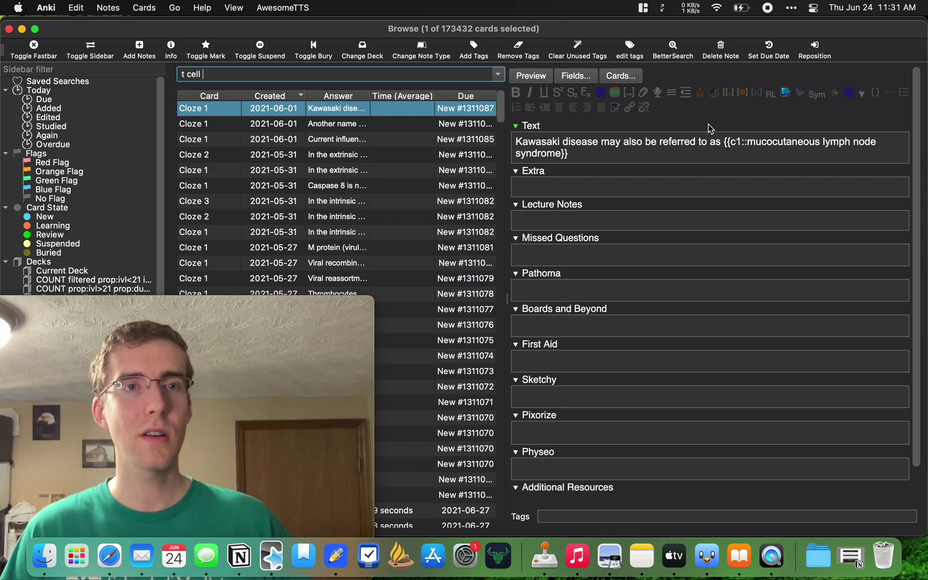
pyautogui.write(' anergy')
pyautogui.press('Return')
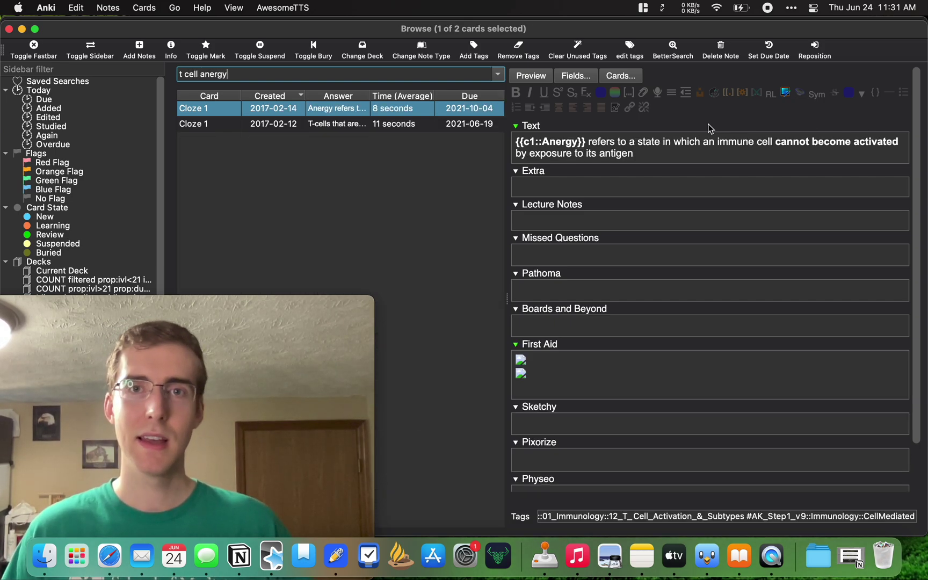
pyautogui.click(189, 74)
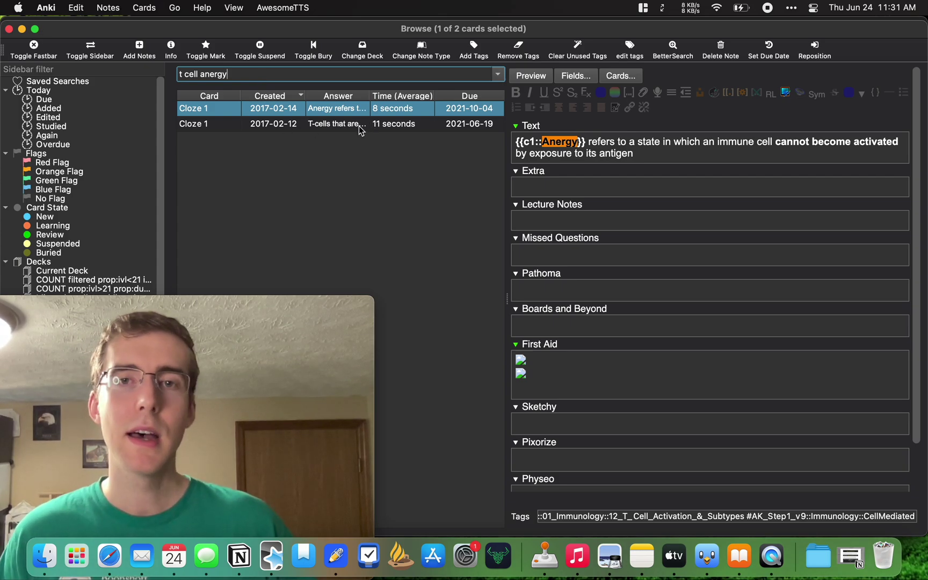
# - Open the T-cells clonal anergy card and return focus to the search box
pyautogui.click(336, 123)
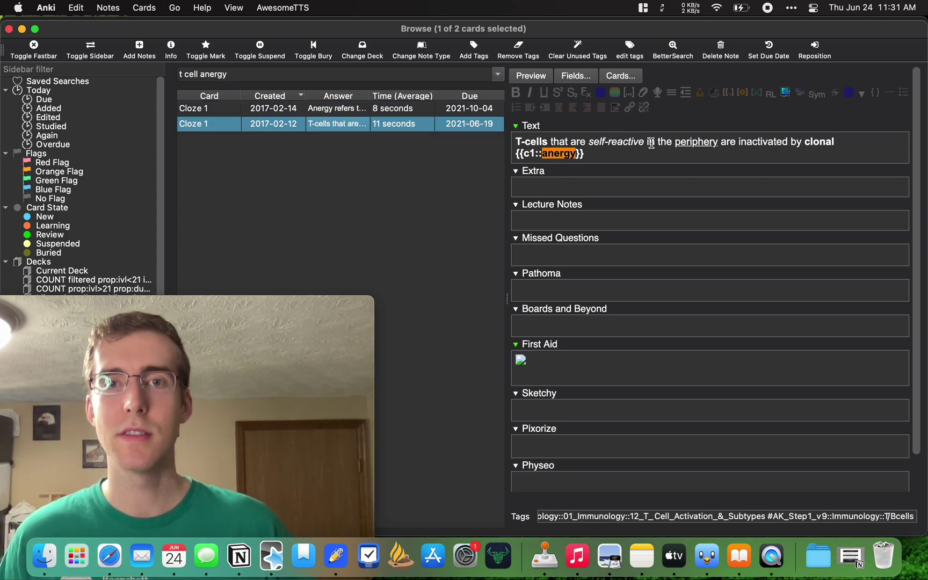
pyautogui.moveTo(525, 141); pyautogui.dragTo(544, 140)
pyautogui.click(568, 154)
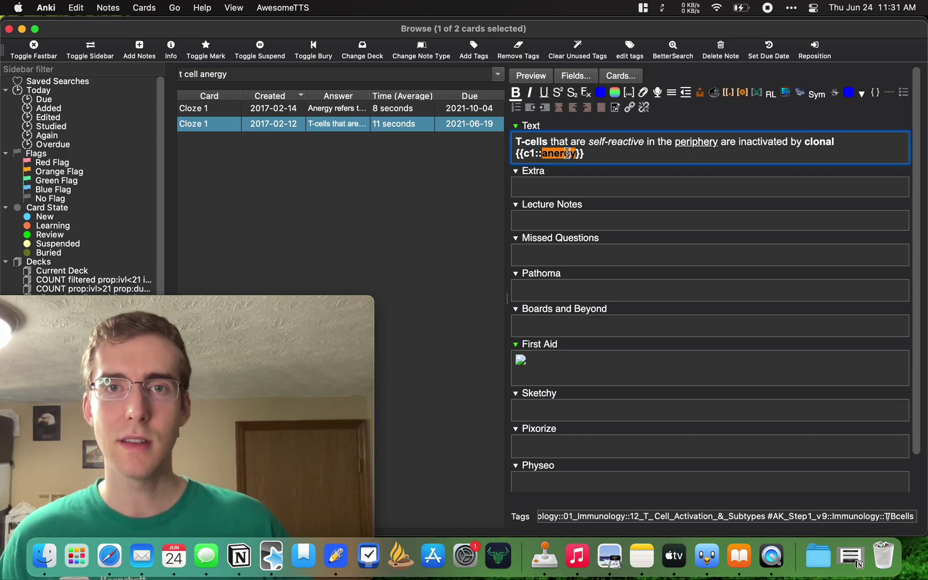
pyautogui.moveTo(182, 73); pyautogui.dragTo(259, 74)
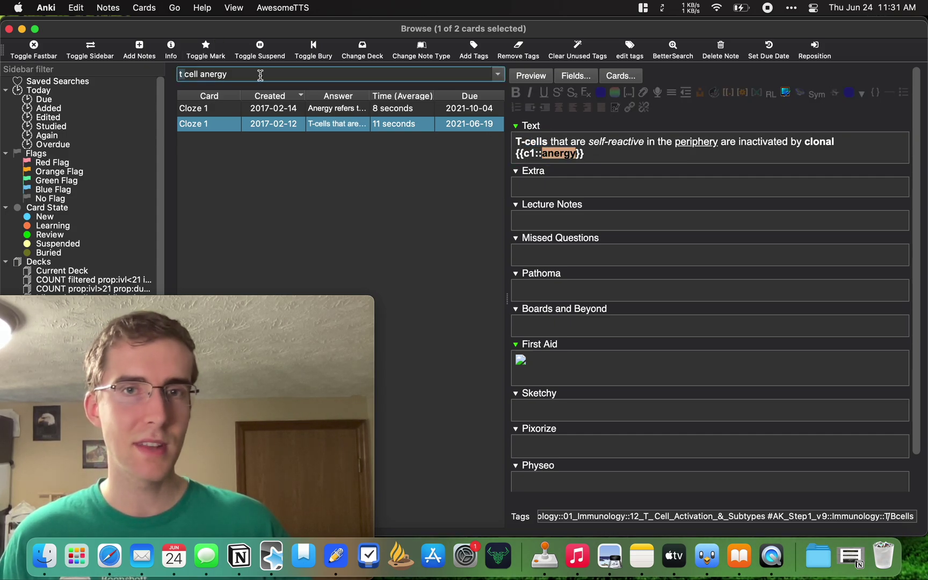
pyautogui.click(564, 145)
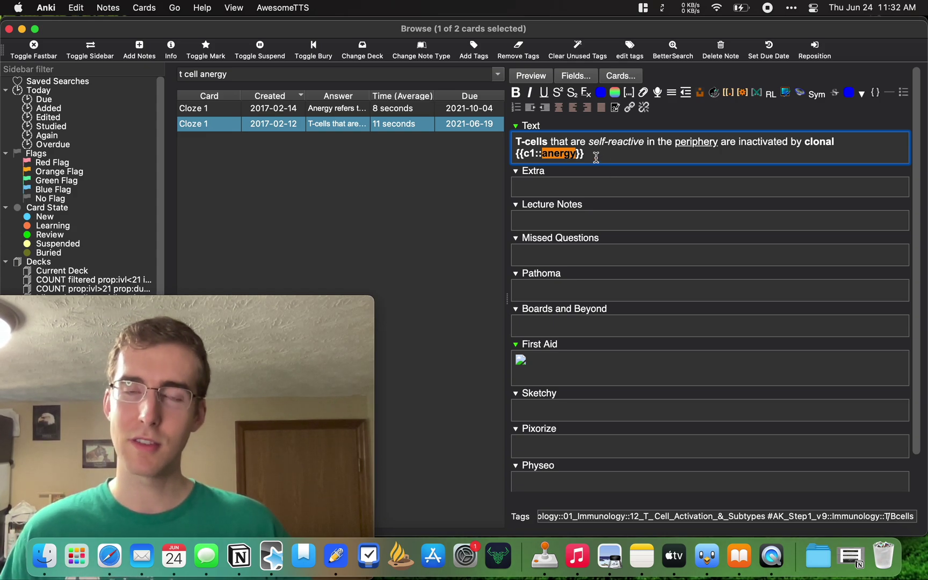
pyautogui.click(414, 128)
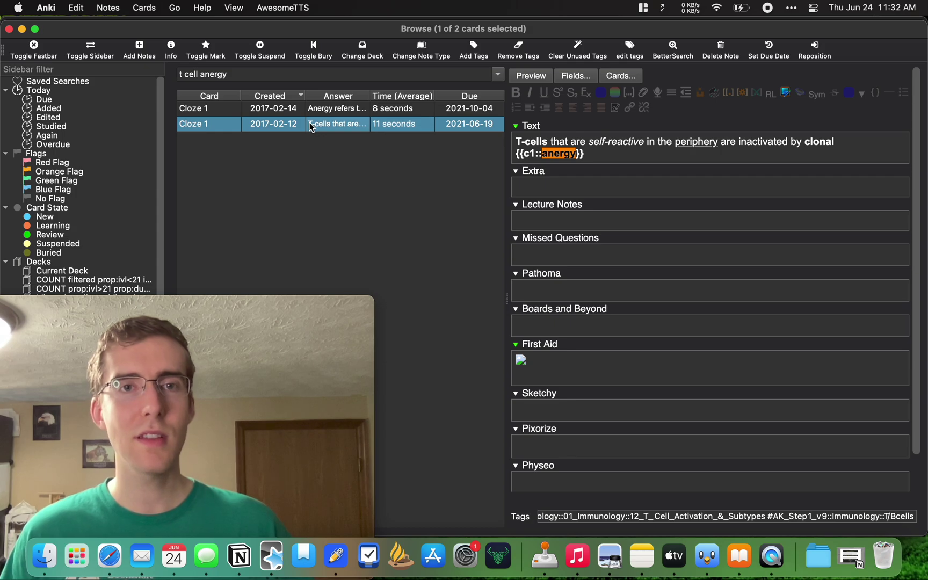
pyautogui.click(236, 75)
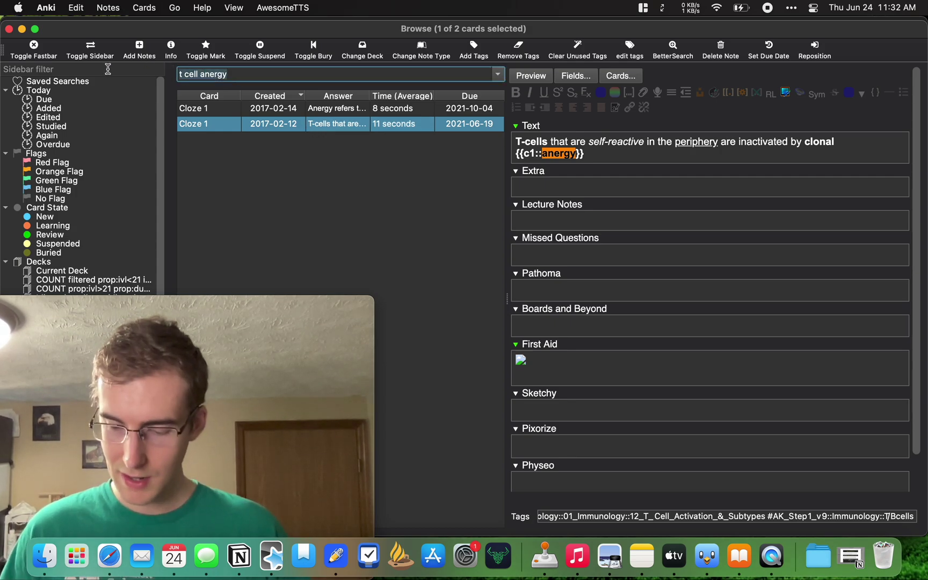
# - Clear the search so the browser lists every card under 'deck:*'
pyautogui.press('super+a')
pyautogui.press('BackSpace')
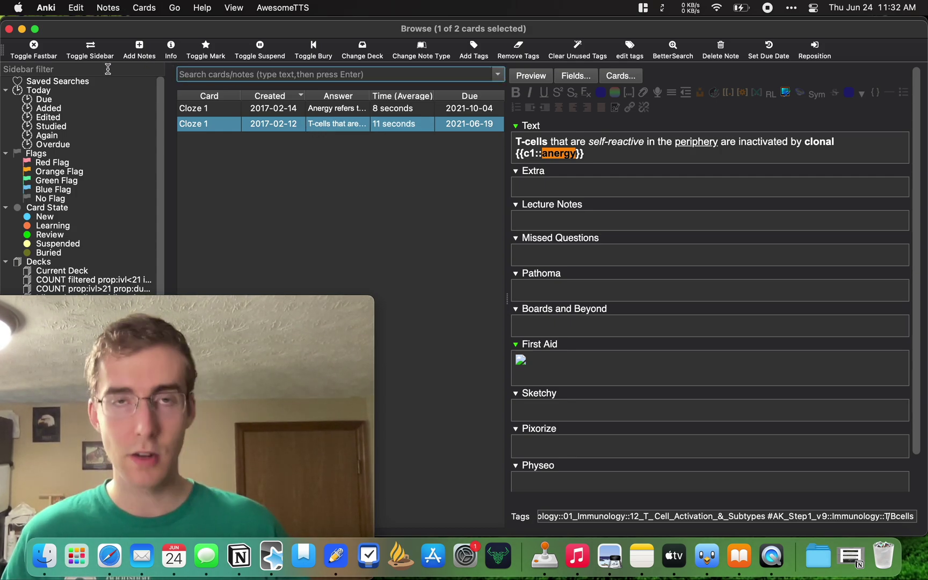
pyautogui.press('Return')
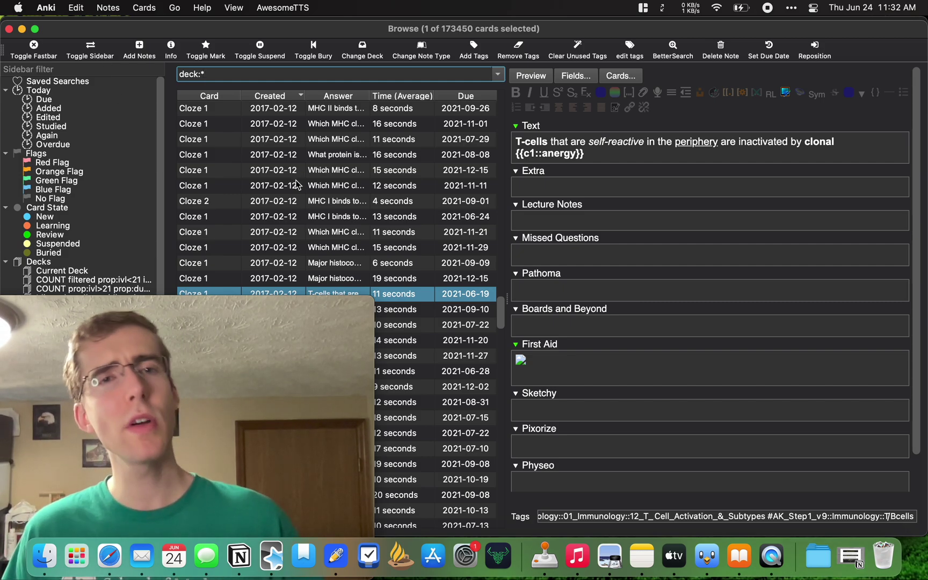
pyautogui.scroll(-5, 334, 216)
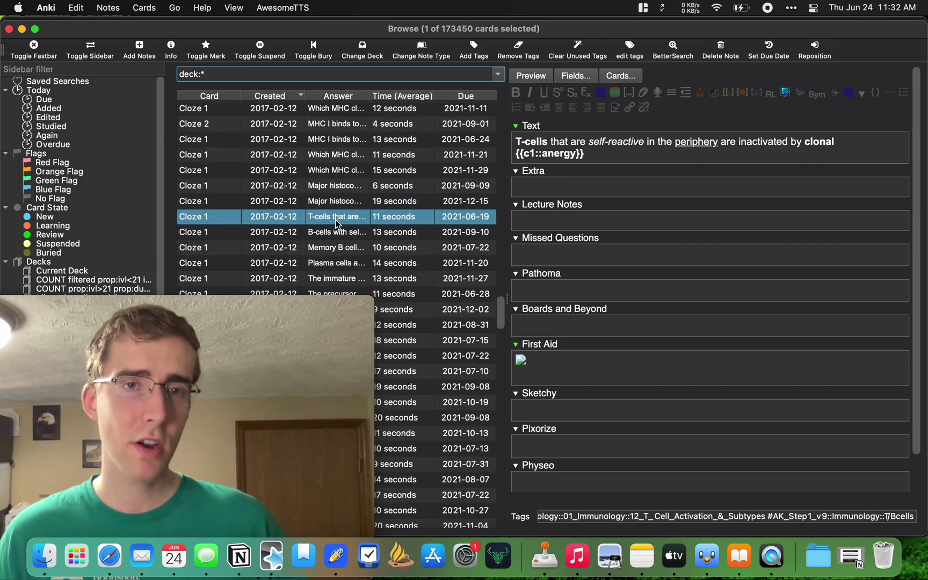
pyautogui.rightClick(289, 100)
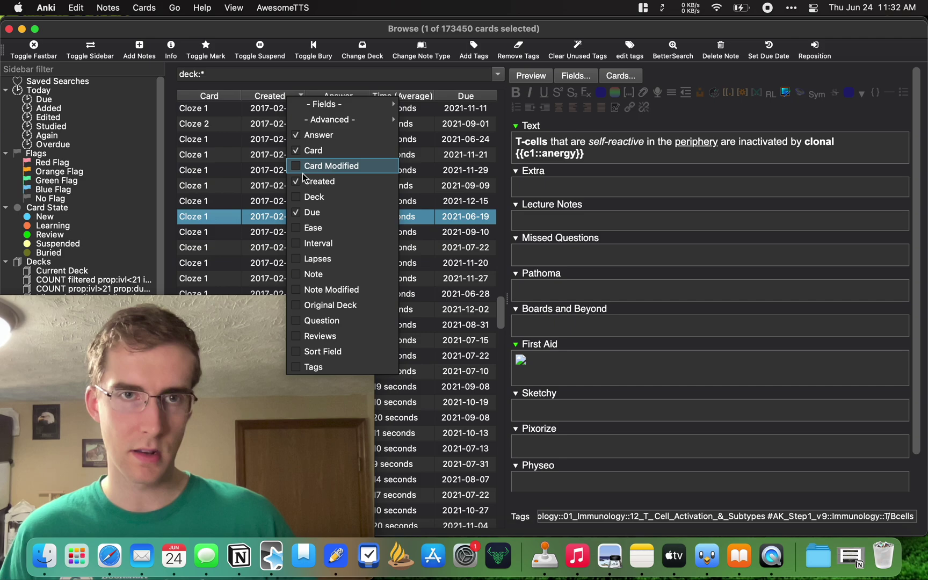
pyautogui.click(273, 86)
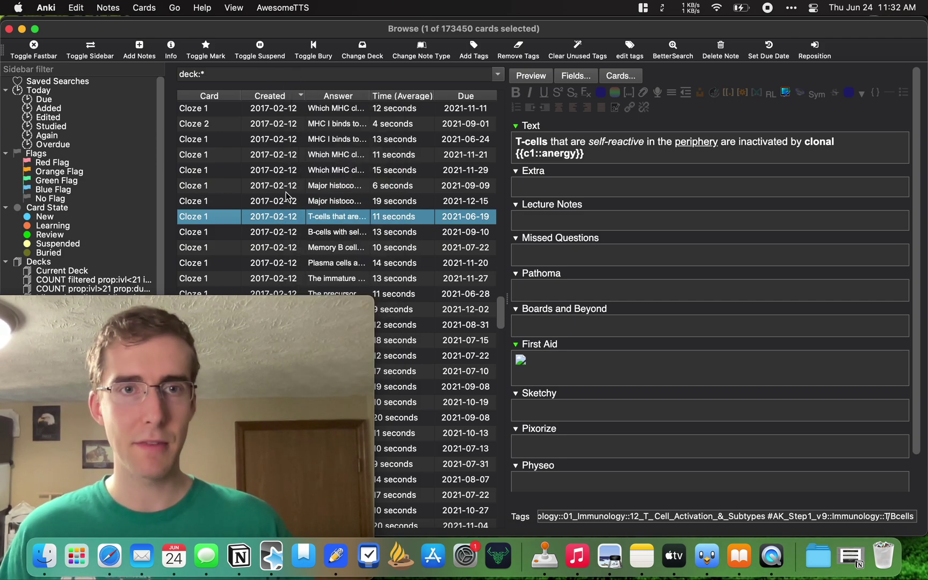
# - Open the B-cells clonal deletion card in the editor
pyautogui.click(324, 233)
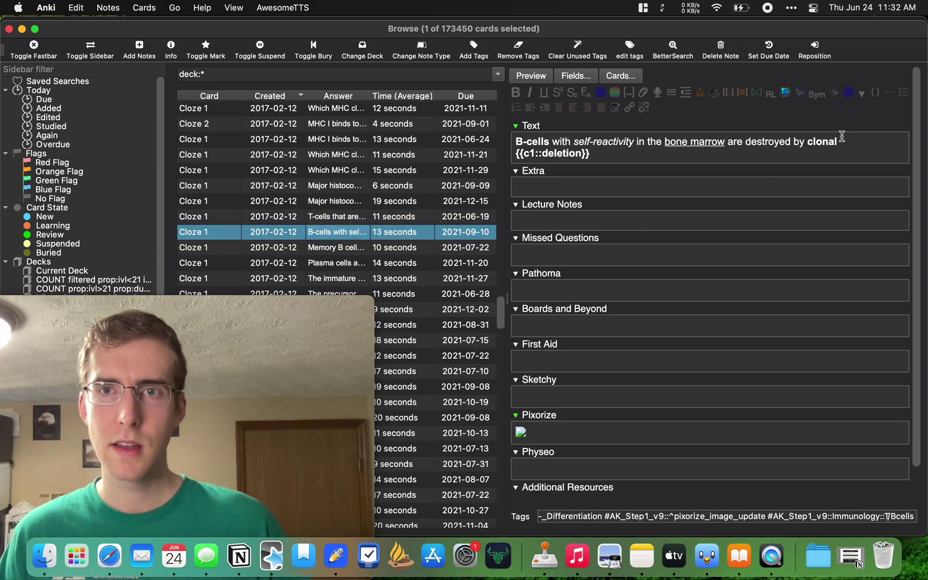
pyautogui.moveTo(807, 141); pyautogui.dragTo(819, 156)
pyautogui.click(674, 150)
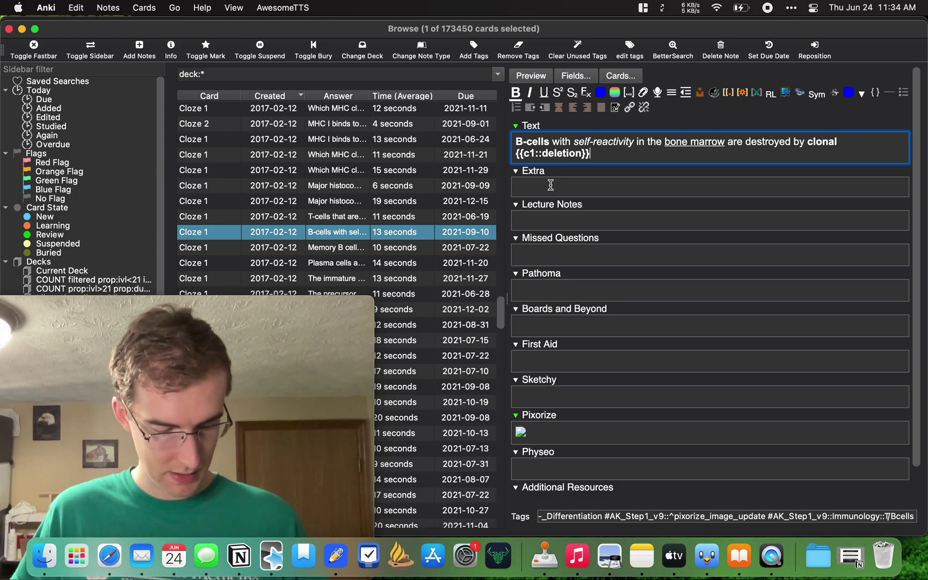
# - Screenshot the B-cells card text and paste it into the T-cells card's Lecture Notes
pyautogui.press('super+shift+4')
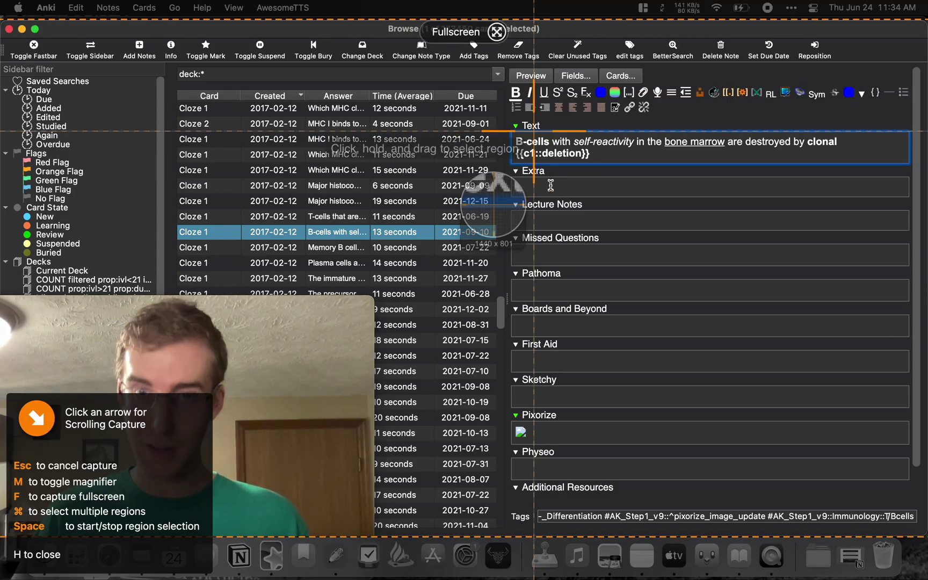
pyautogui.moveTo(509, 119); pyautogui.dragTo(860, 162)
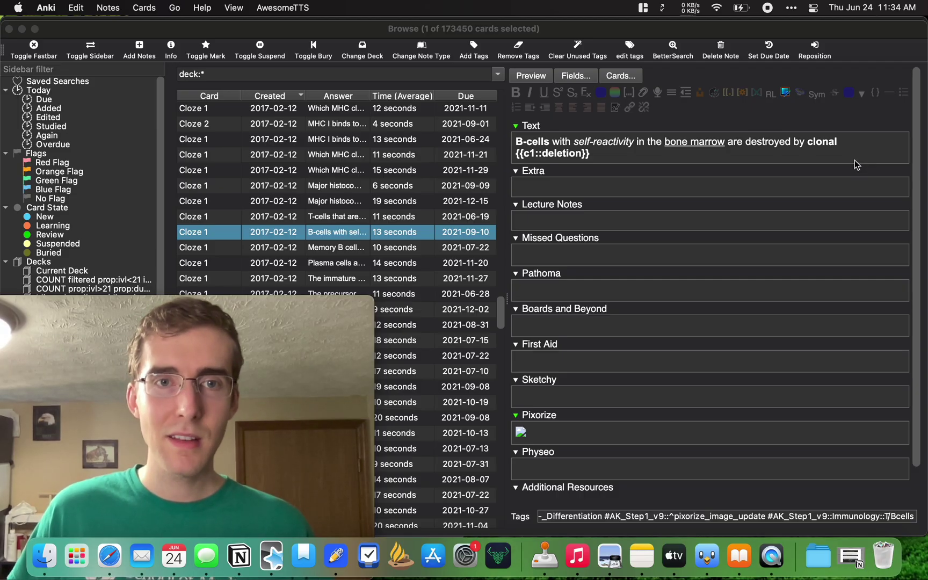
pyautogui.click(356, 220)
pyautogui.click(561, 219)
pyautogui.press('super+v')
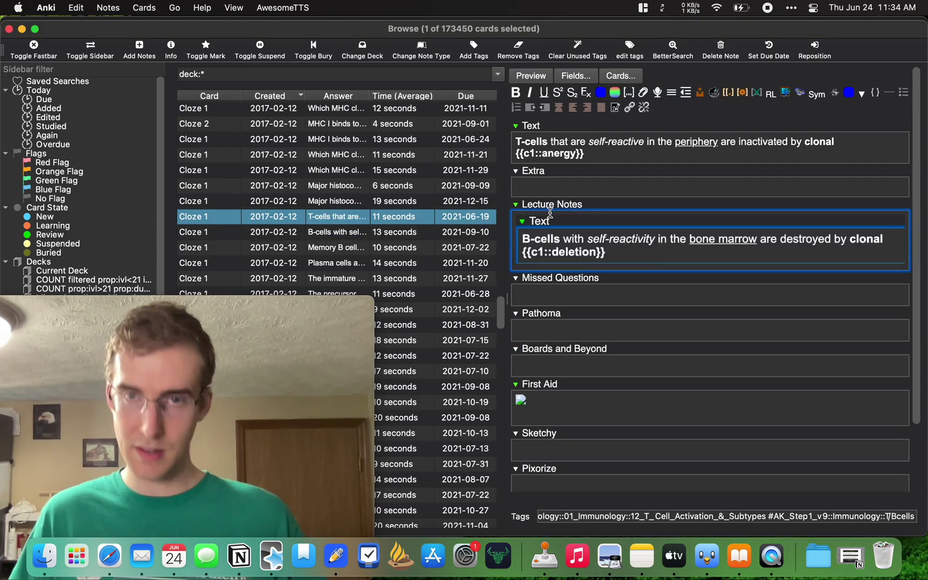
# - Paste the T-cells card screenshot into the B-cells card's Lecture Notes field
pyautogui.press('super+shift+4')
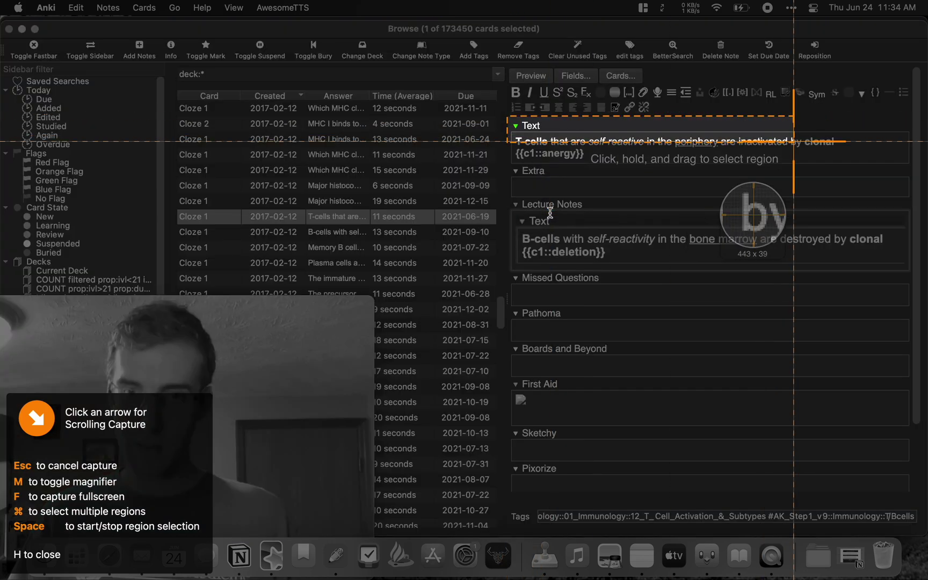
pyautogui.press('Escape')
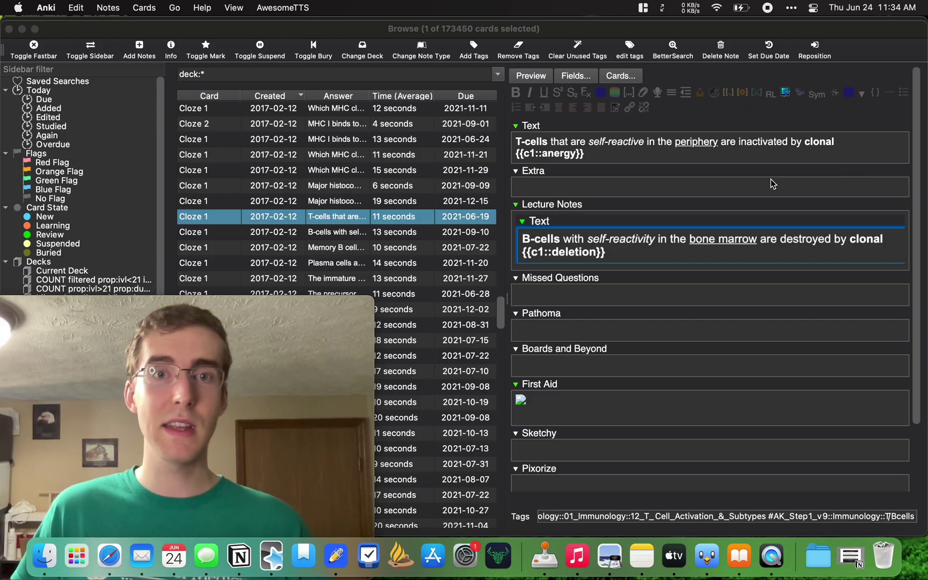
pyautogui.click(324, 232)
pyautogui.click(597, 215)
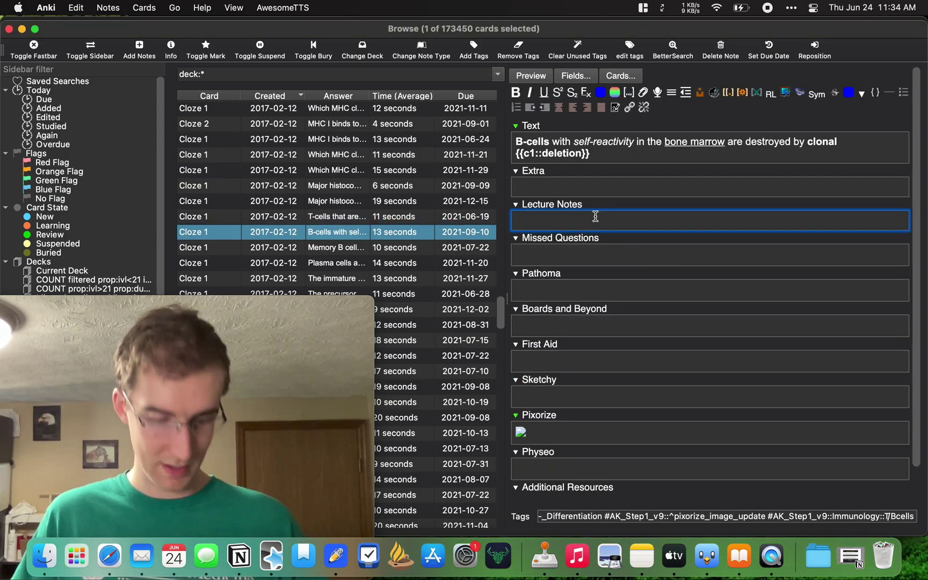
pyautogui.press('super+v')
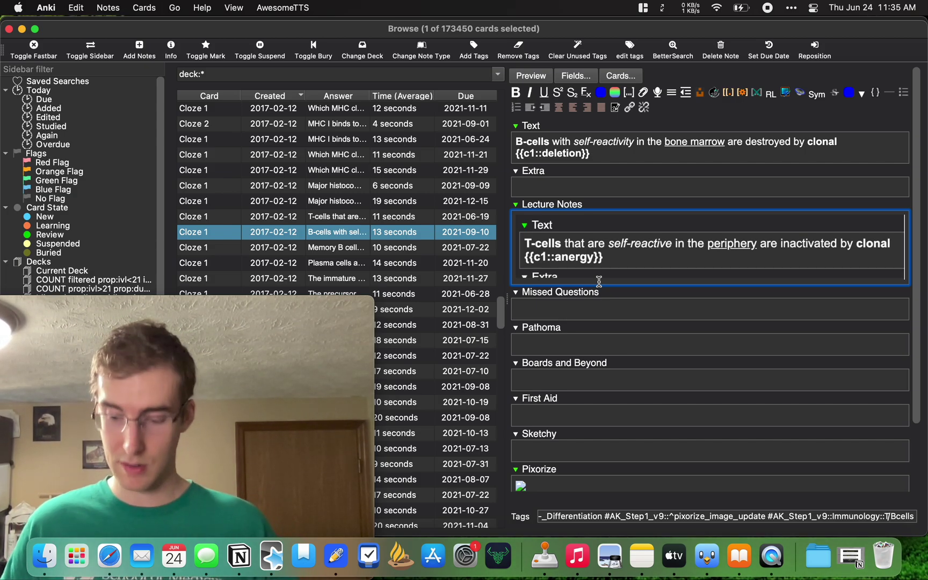
pyautogui.press('super+shift+v')
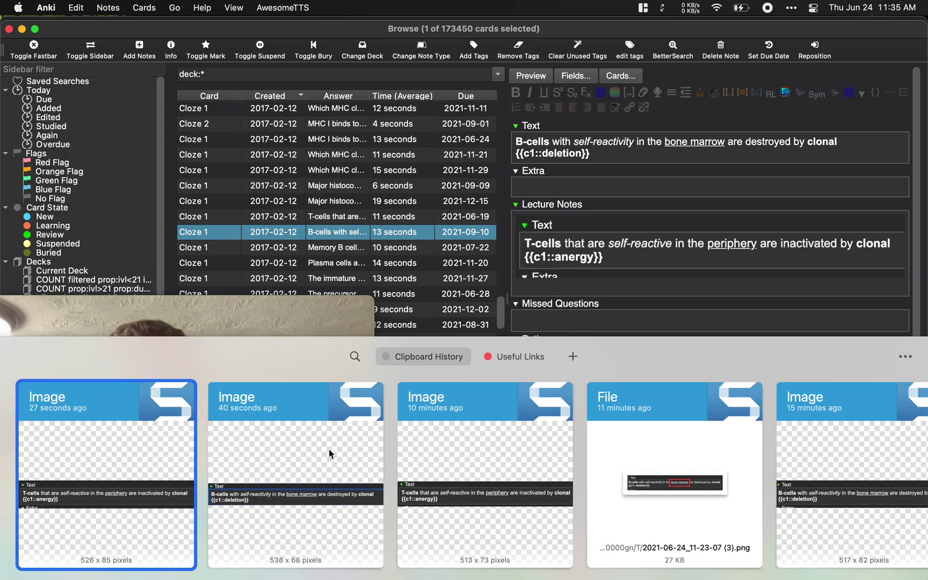
pyautogui.click(318, 492)
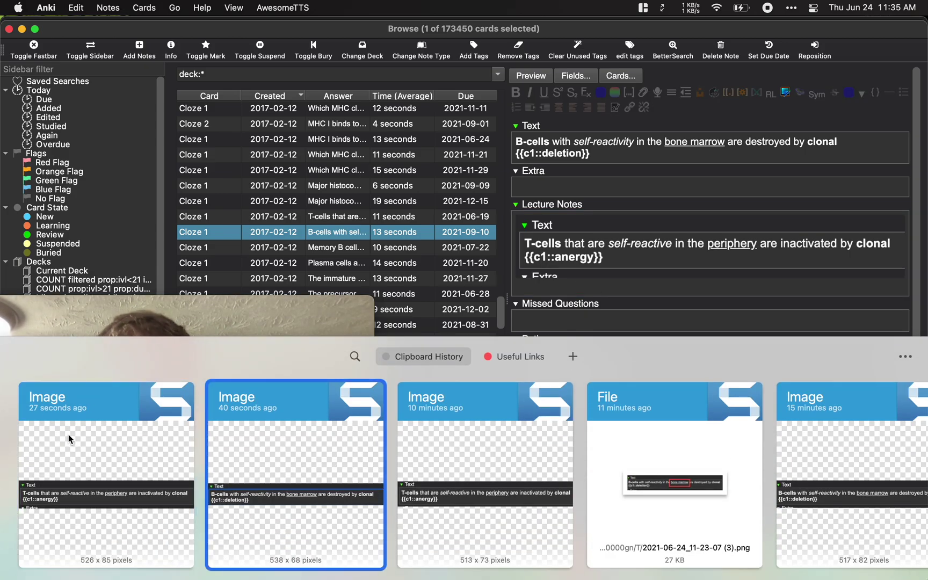
pyautogui.click(118, 446)
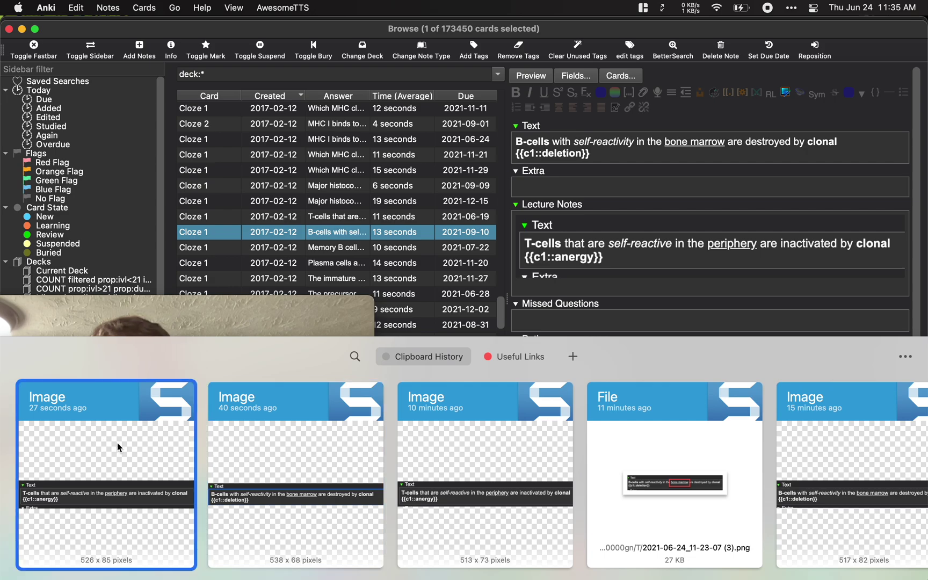
pyautogui.click(608, 162)
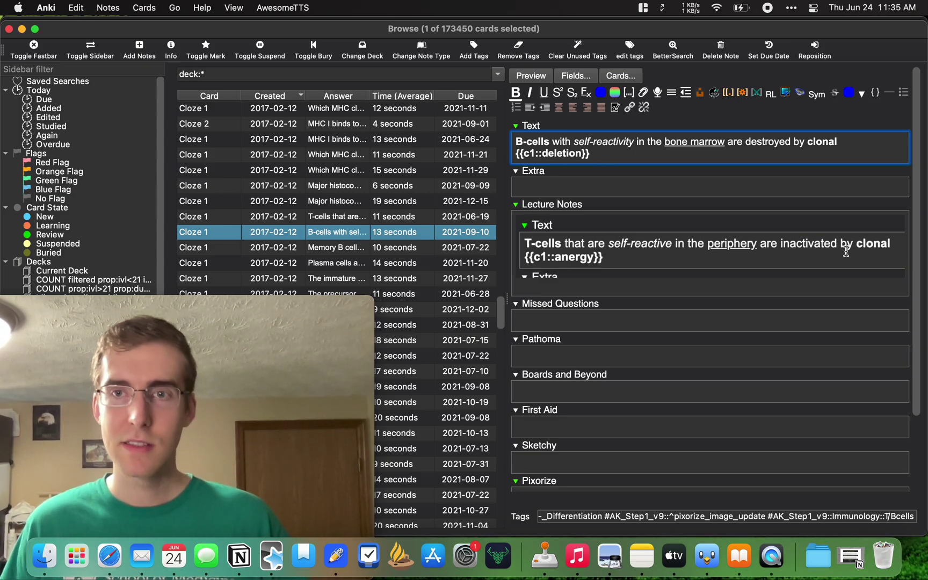
pyautogui.press('super+shift+v')
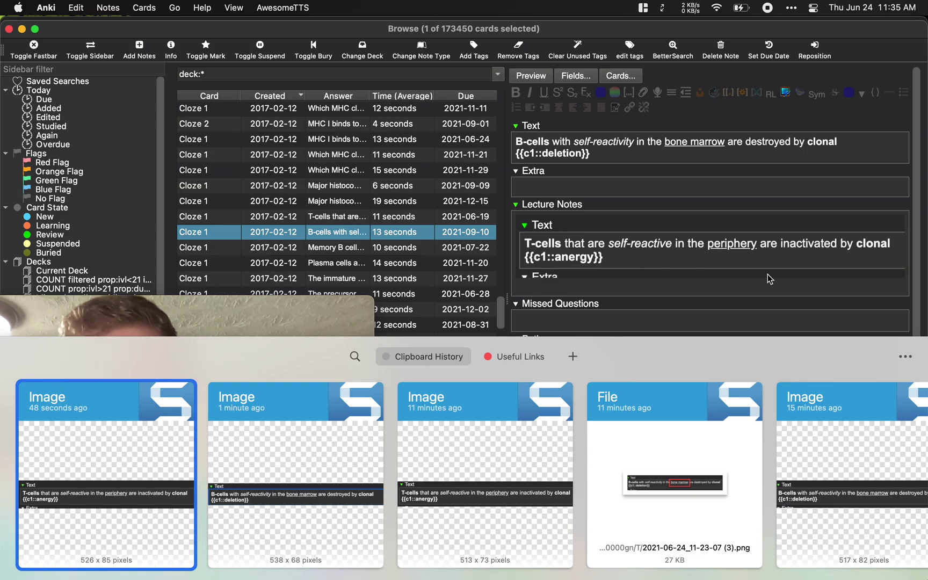
pyautogui.click(781, 286)
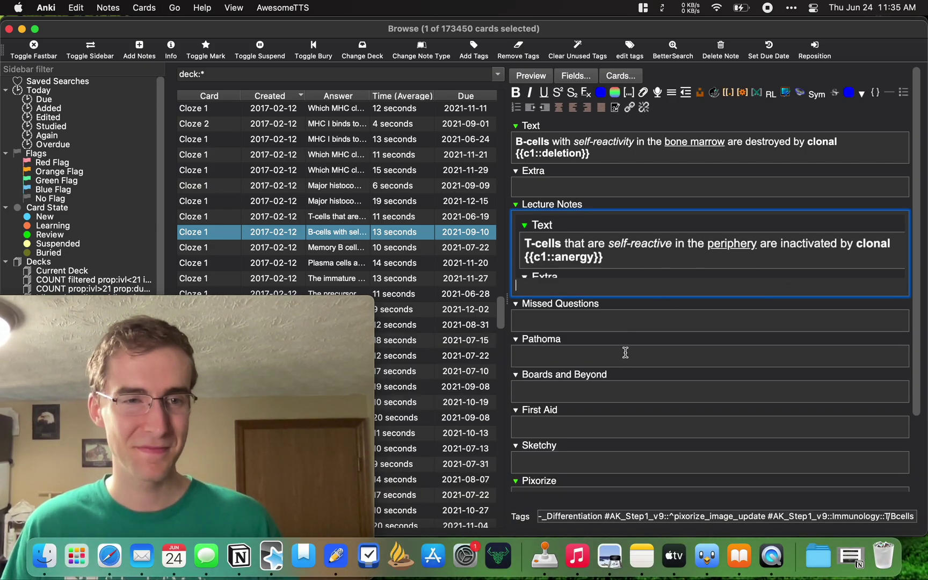
# - Bring Notion forward, narrow its window, and scroll to the albinism and heart-development card examples
pyautogui.press('super+Tab')
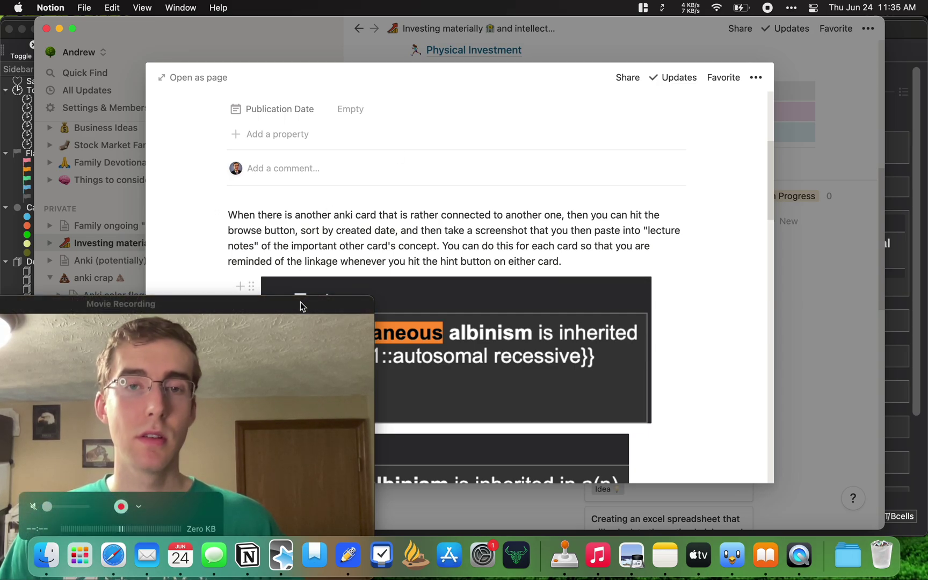
pyautogui.moveTo(36, 18); pyautogui.dragTo(354, 11)
pyautogui.moveTo(374, 294); pyautogui.dragTo(385, 265)
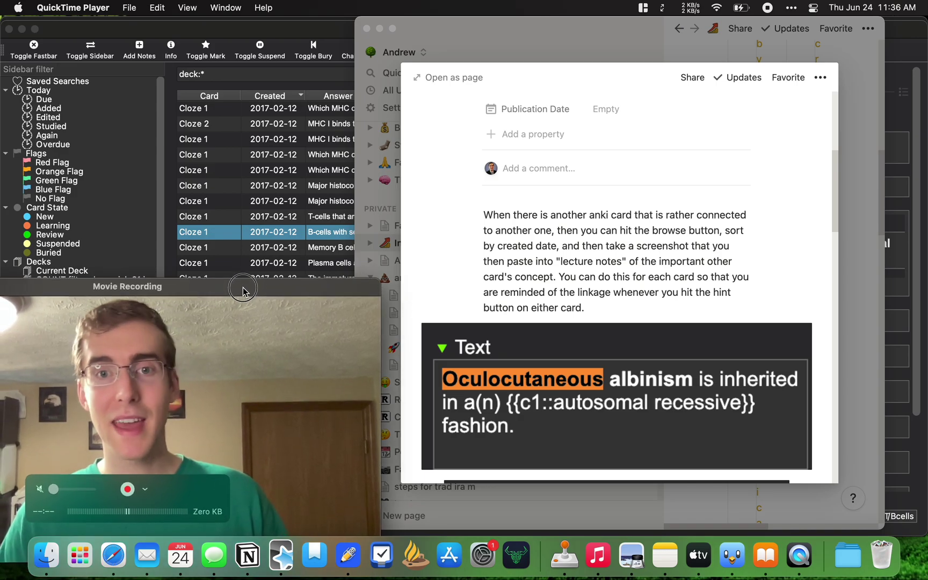
pyautogui.scroll(-5, 673, 299)
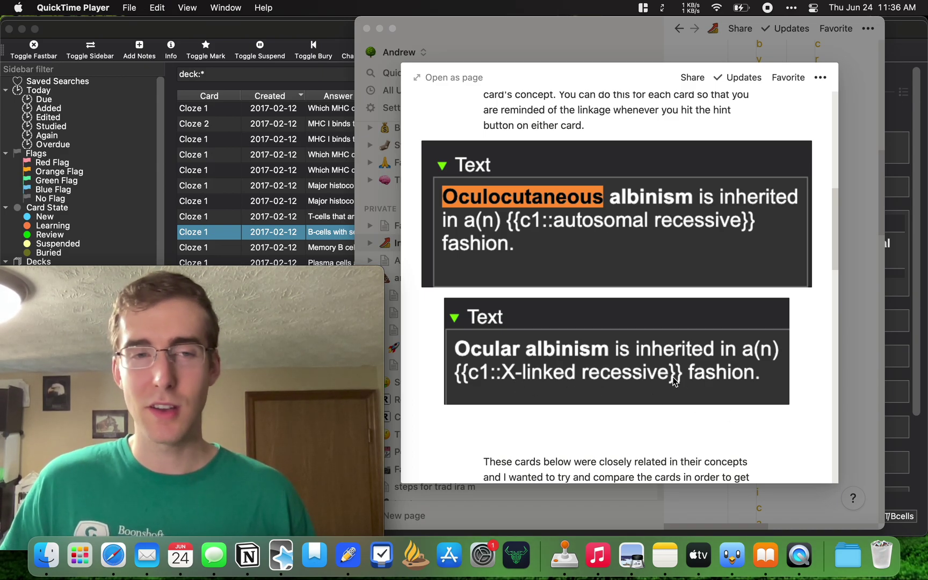
pyautogui.scroll(-1, 673, 377)
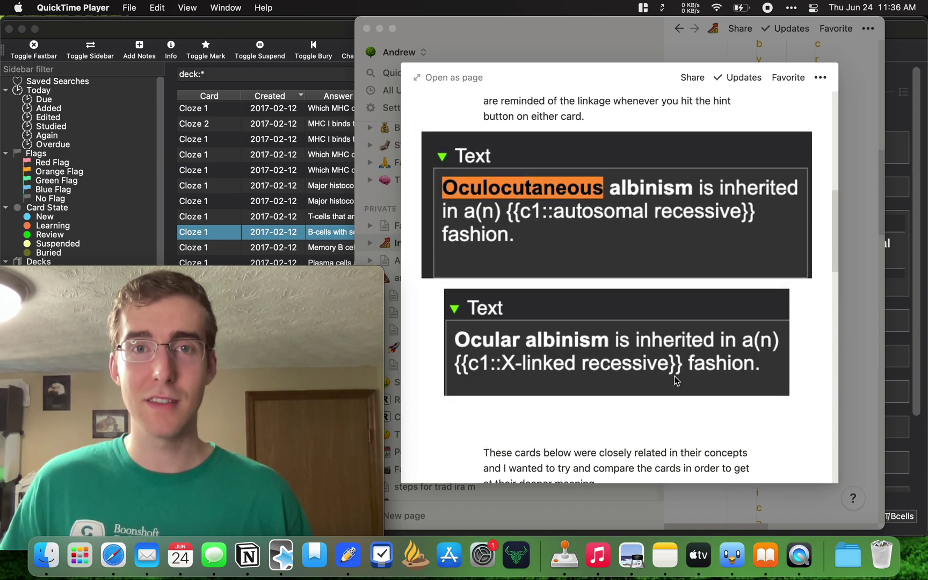
pyautogui.scroll(2, 675, 379)
pyautogui.scroll(-10, 673, 380)
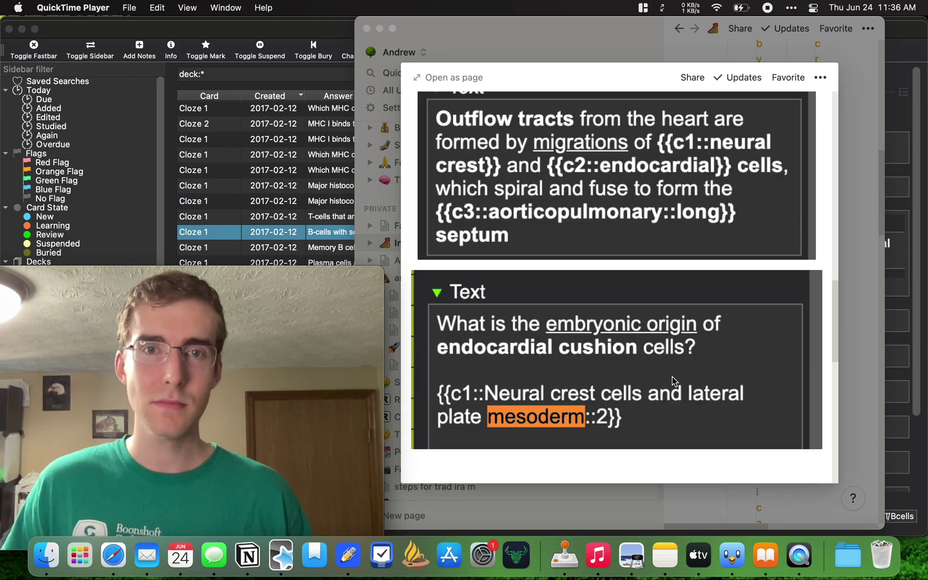
pyautogui.scroll(6, 673, 381)
pyautogui.scroll(-3, 668, 379)
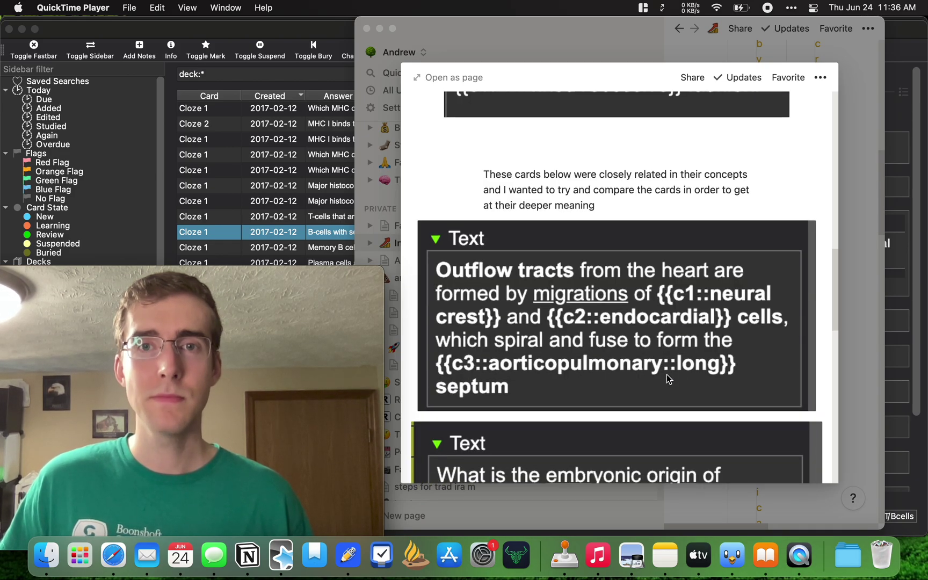
pyautogui.scroll(-3, 668, 379)
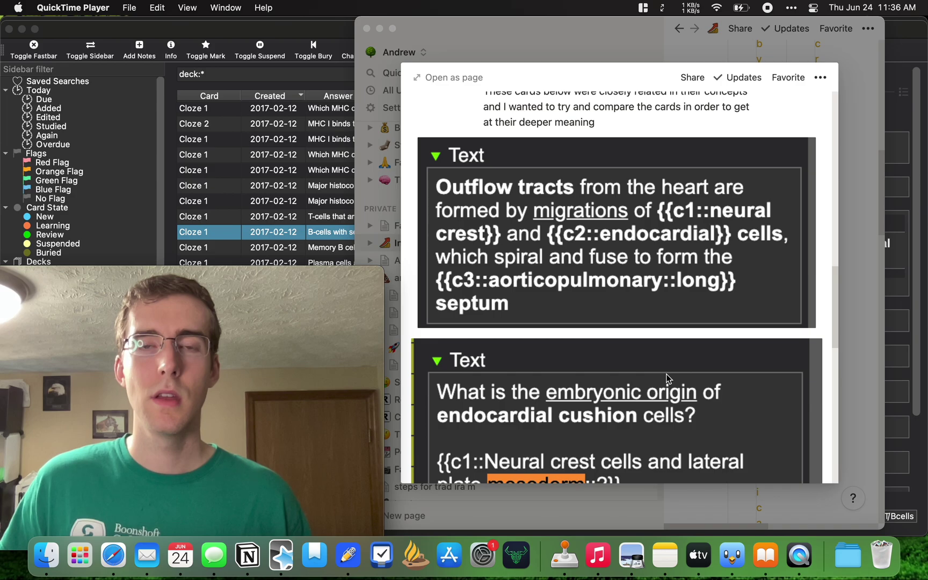
pyautogui.scroll(1, 667, 378)
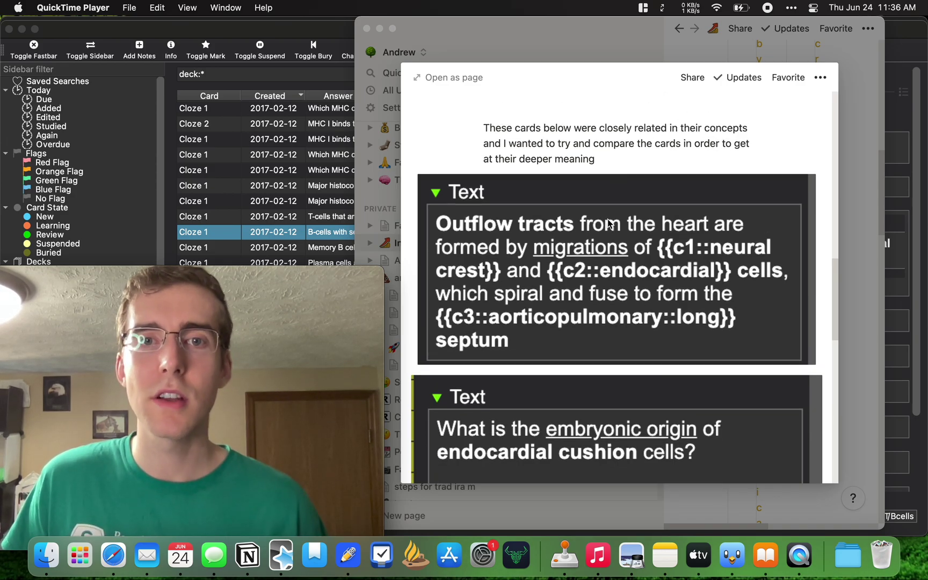
pyautogui.scroll(-3, 609, 224)
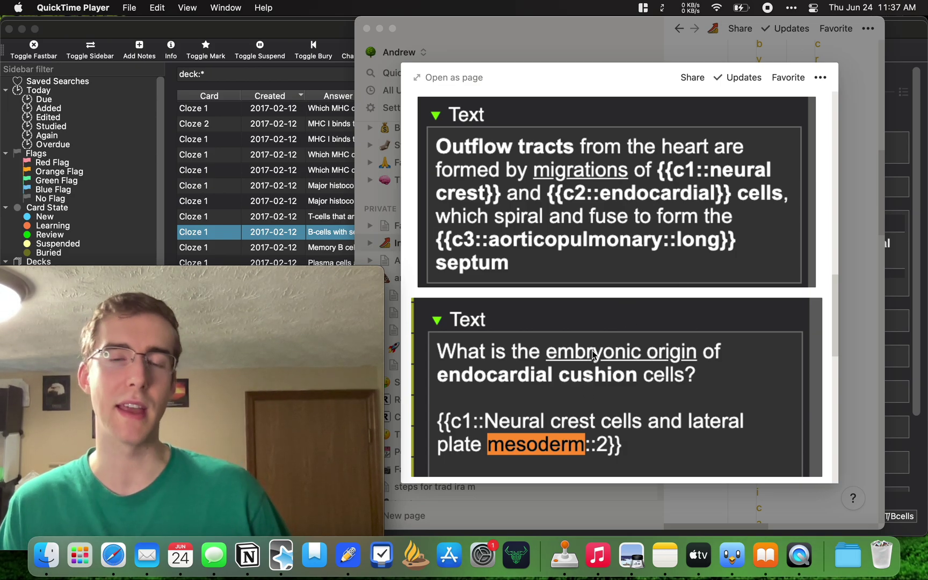
pyautogui.scroll(-5, 592, 345)
pyautogui.scroll(-10, 592, 345)
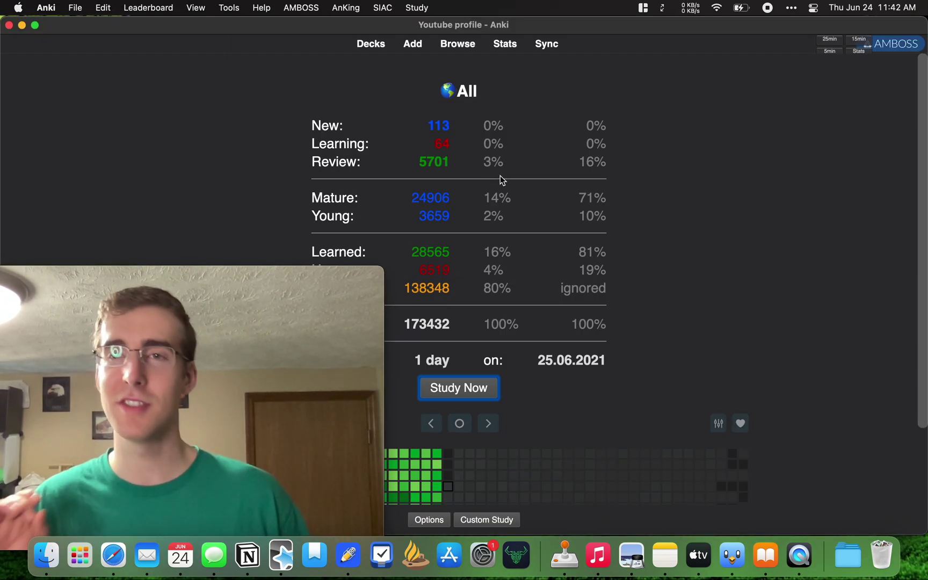
# - Study the Legg-Calve-Perthe card, reveal its answer, and show AMBOSS's antalgic gait definition
pyautogui.press('s')
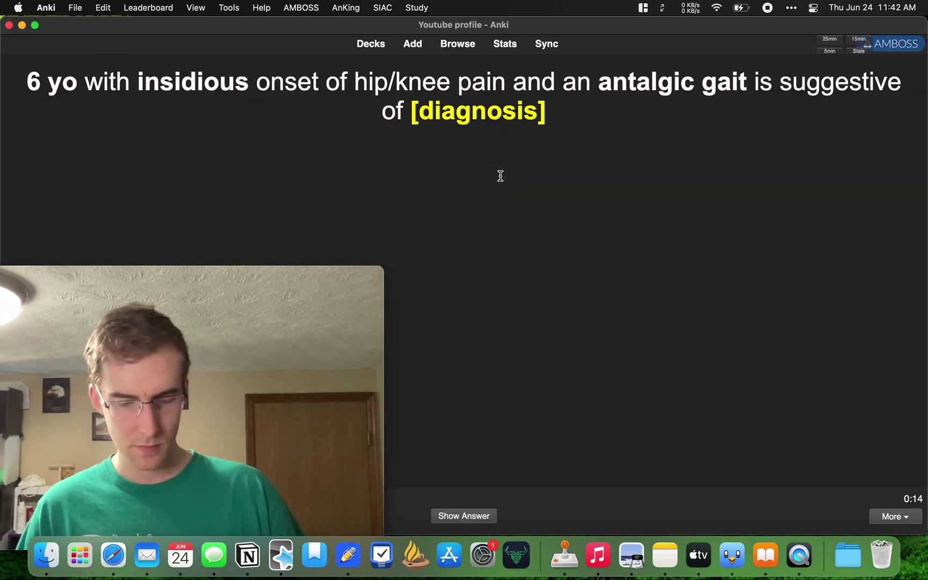
pyautogui.press('space')
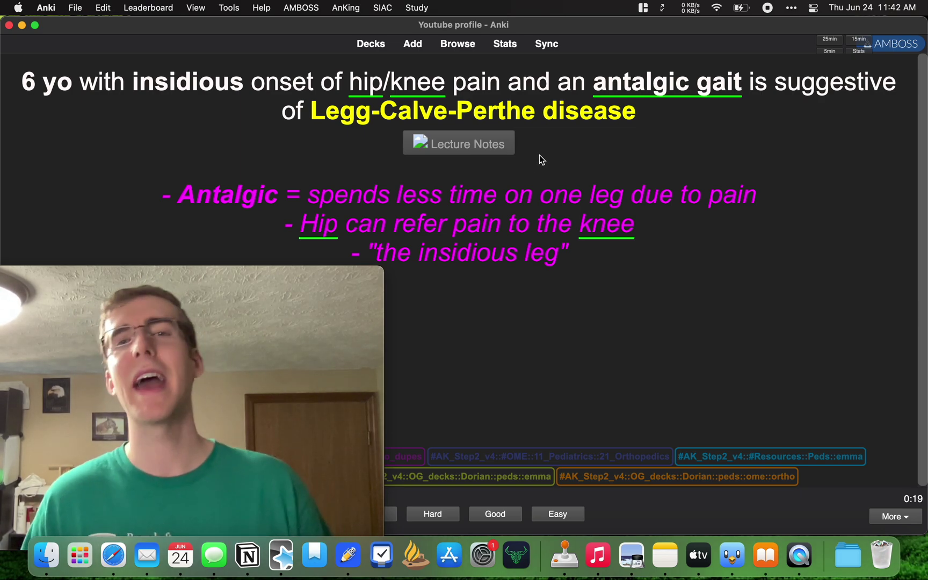
pyautogui.moveTo(646, 88)
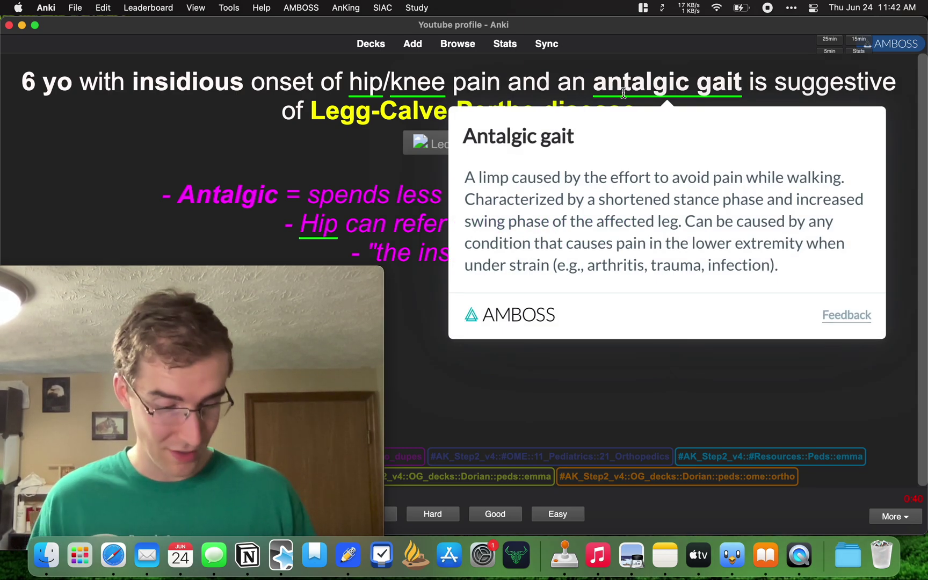
# - Screenshot the Antalgic gait definition and paste it into the card's Lecture Notes field
pyautogui.press('super+shift+2')
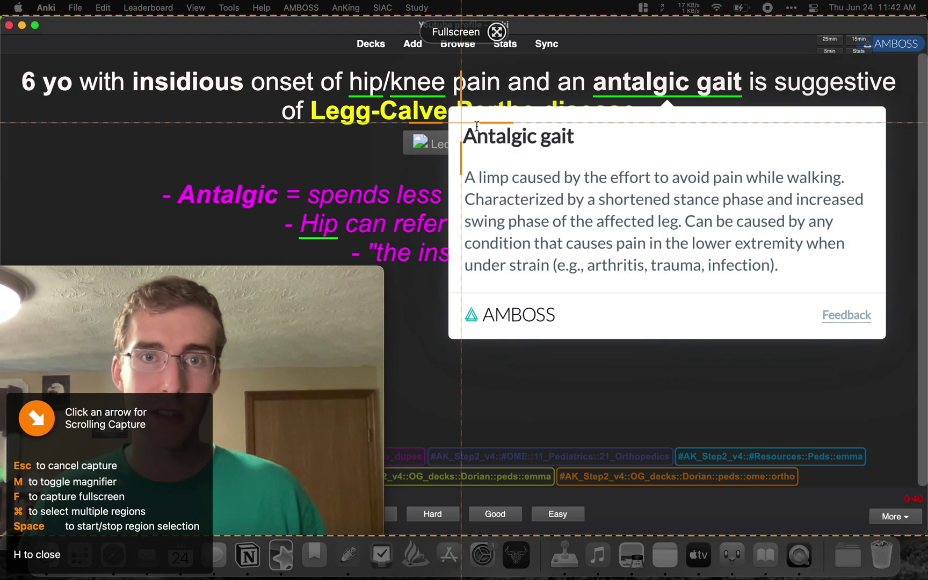
pyautogui.click(829, 242)
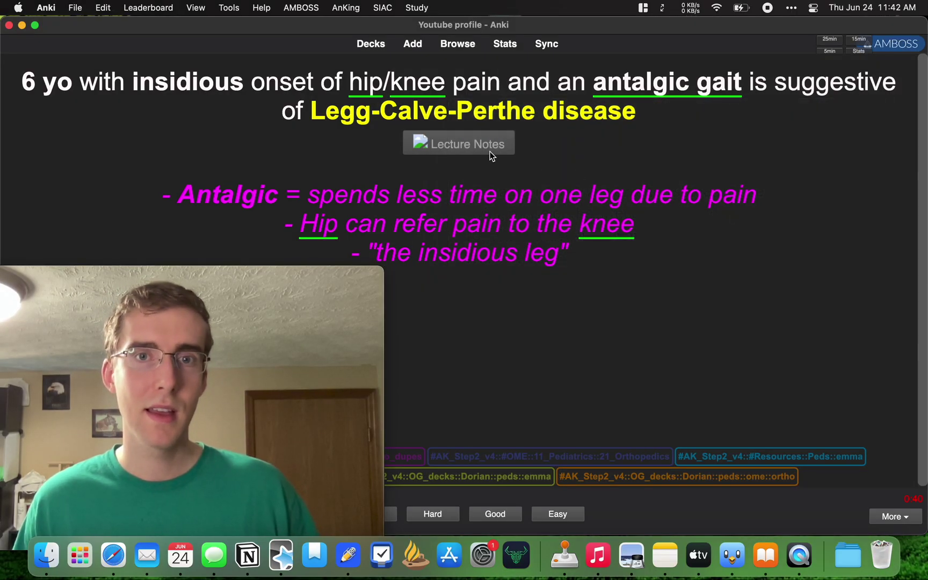
pyautogui.click(490, 150)
pyautogui.press('e')
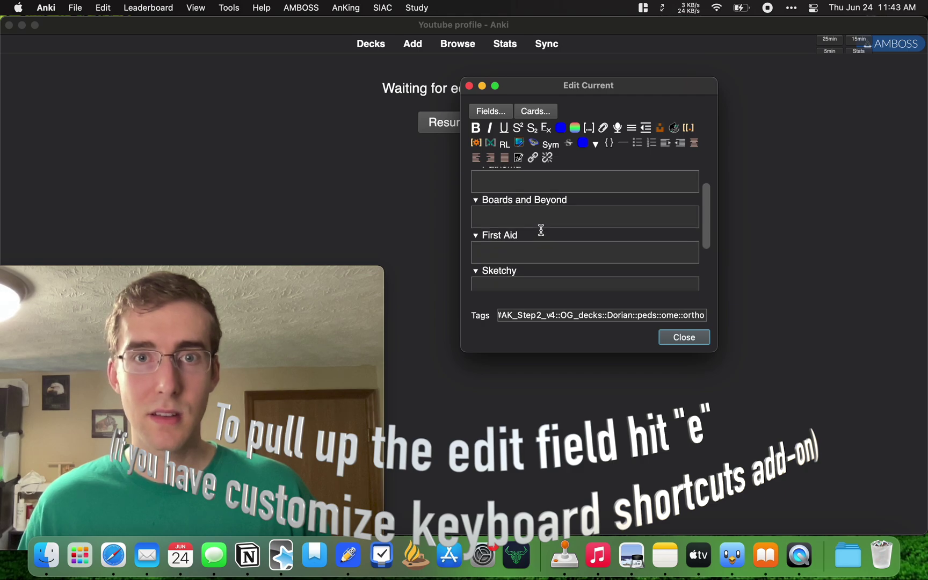
pyautogui.scroll(-2, 517, 263)
pyautogui.click(517, 262)
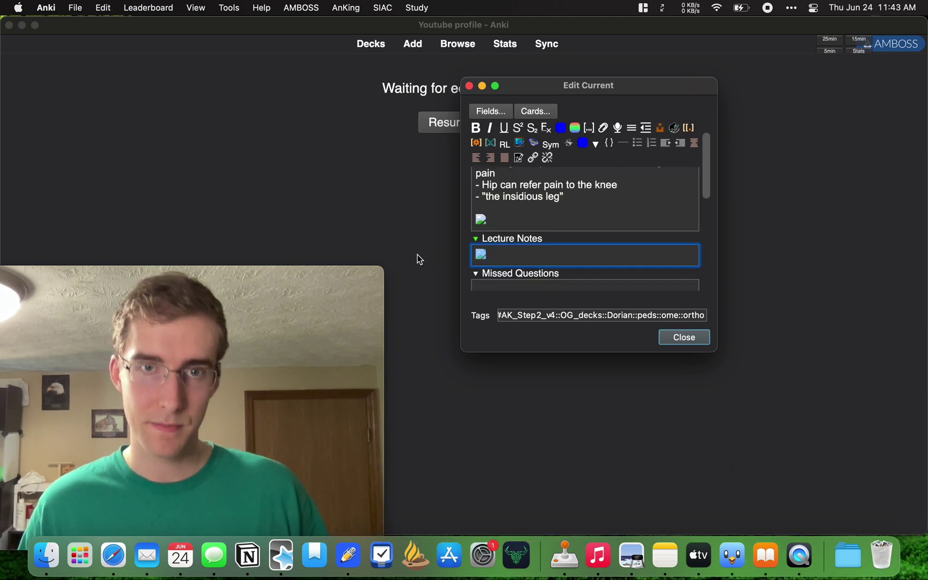
pyautogui.scroll(-3, 509, 246)
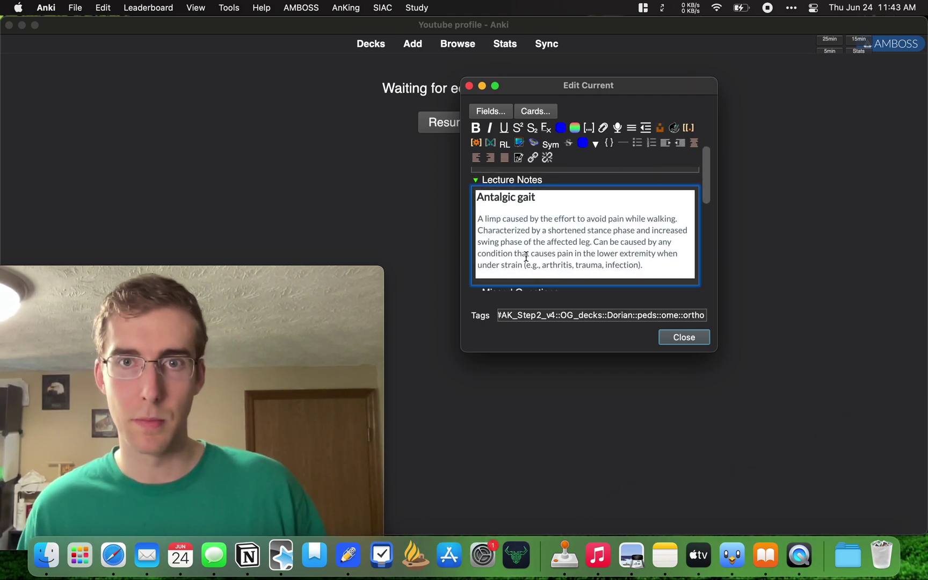
pyautogui.click(694, 342)
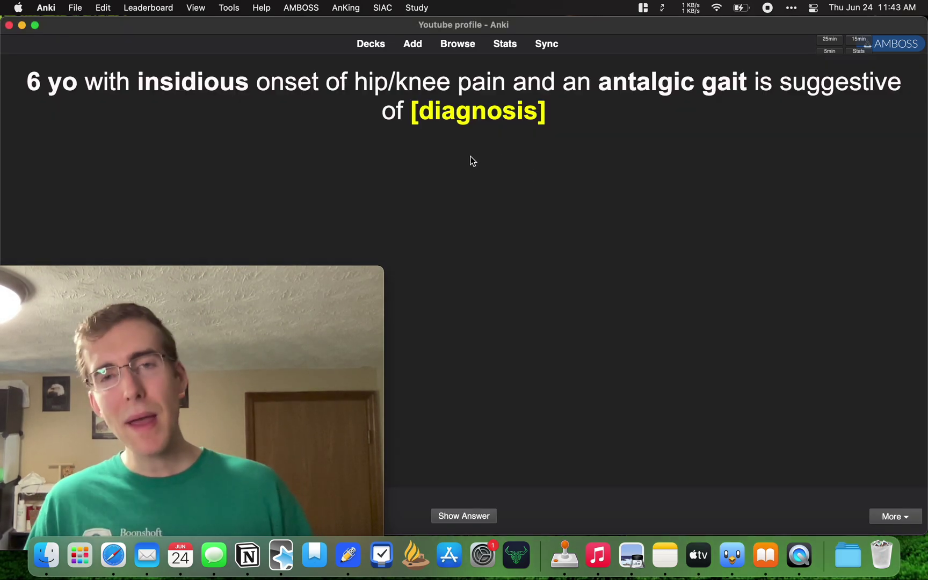
# - Show the card's answer with Lecture Notes expanded to check the pasted definition
pyautogui.press('space')
pyautogui.press('h')
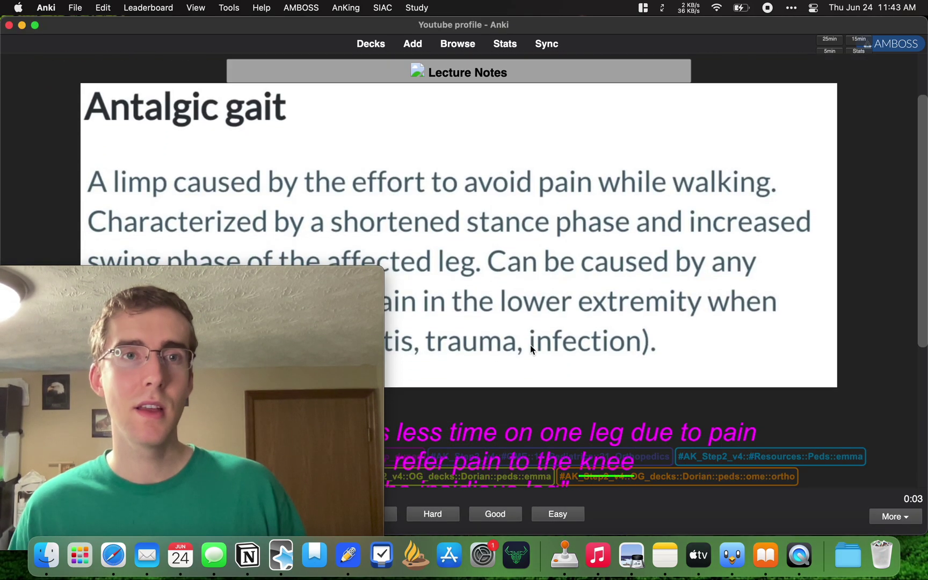
pyautogui.scroll(-6, 559, 319)
pyautogui.scroll(5, 562, 320)
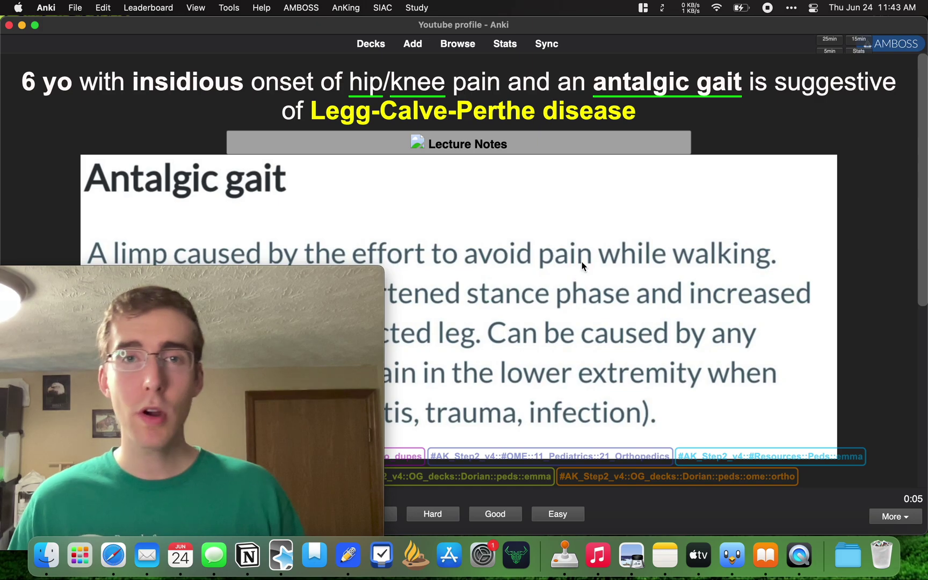
# - Launch Keyboard Maestro and find the Resize Image macro (600×500, F2 hot key) via 'resiz'
pyautogui.hotkey('alt', 'space')
pyautogui.write('key')
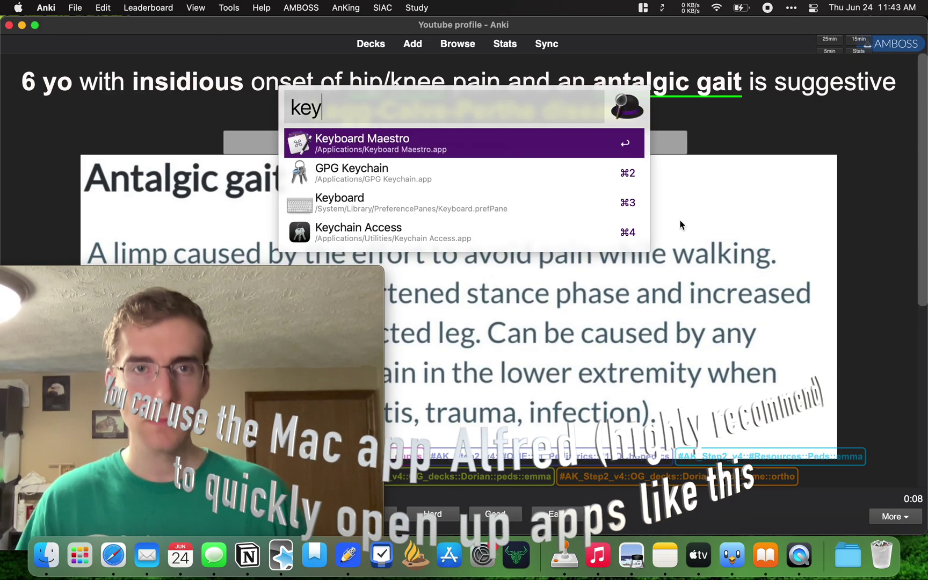
pyautogui.press('Return')
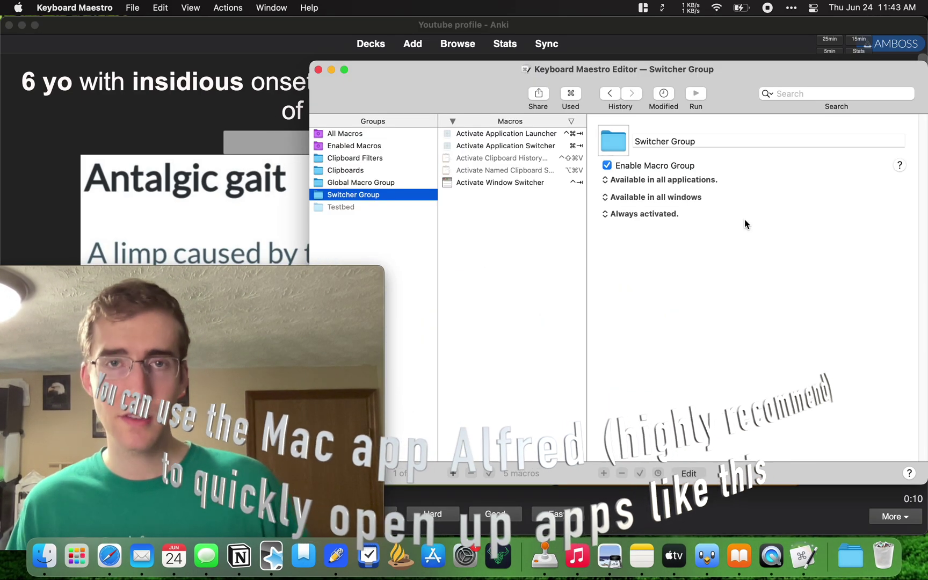
pyautogui.moveTo(493, 84); pyautogui.dragTo(399, 55)
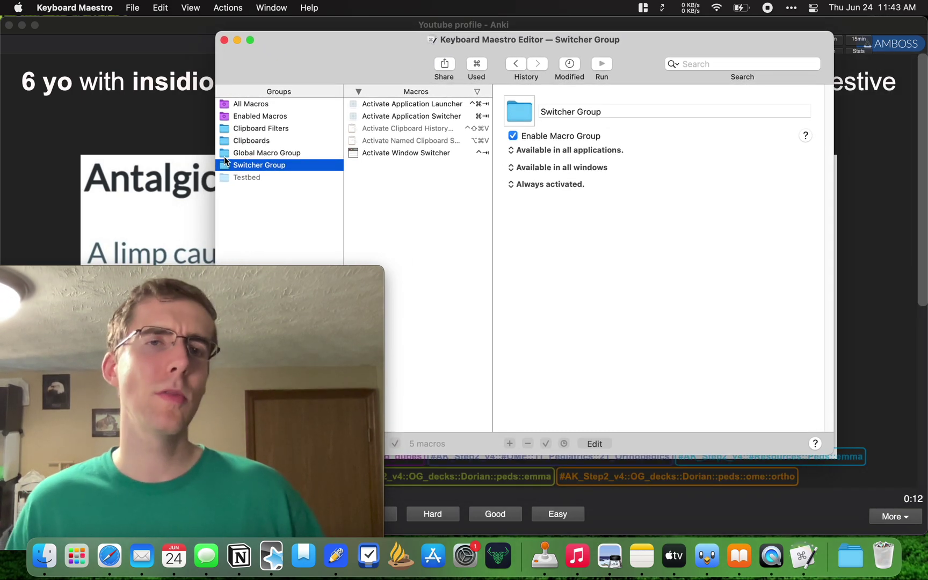
pyautogui.click(249, 104)
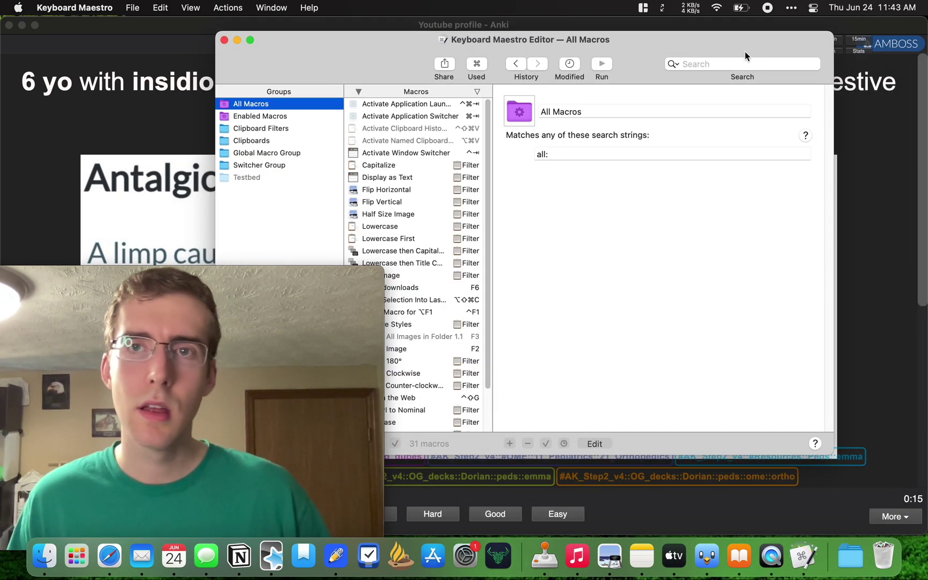
pyautogui.click(731, 63)
pyautogui.write('resiz')
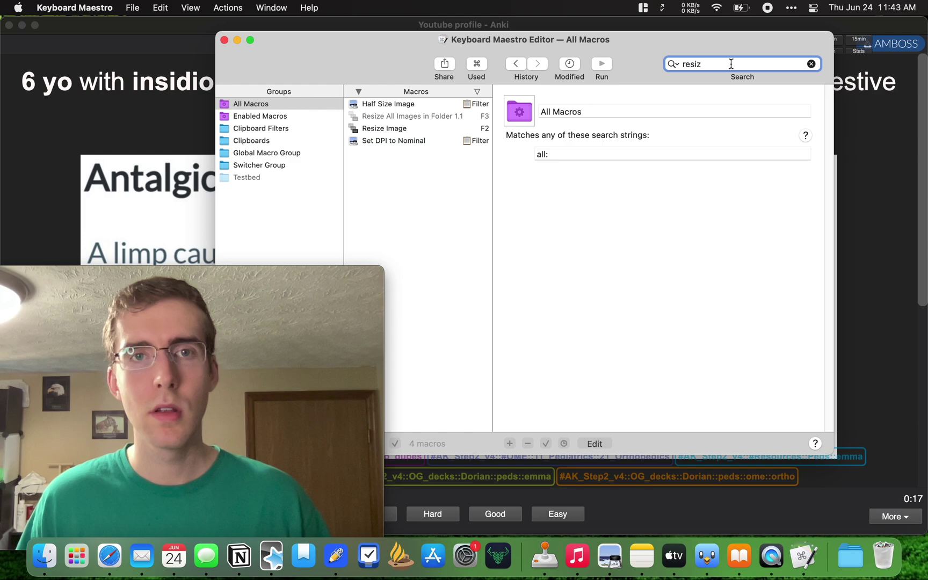
pyautogui.click(405, 129)
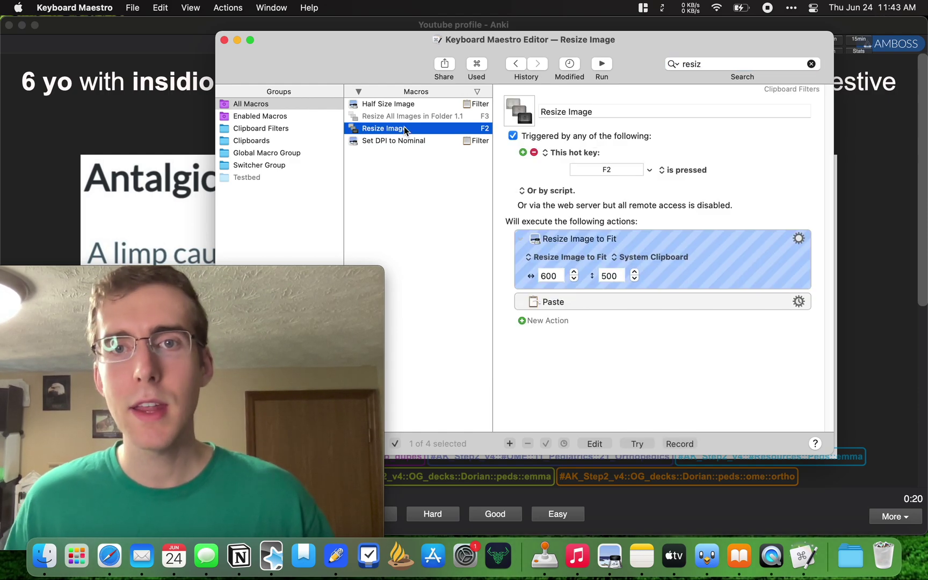
pyautogui.click(640, 169)
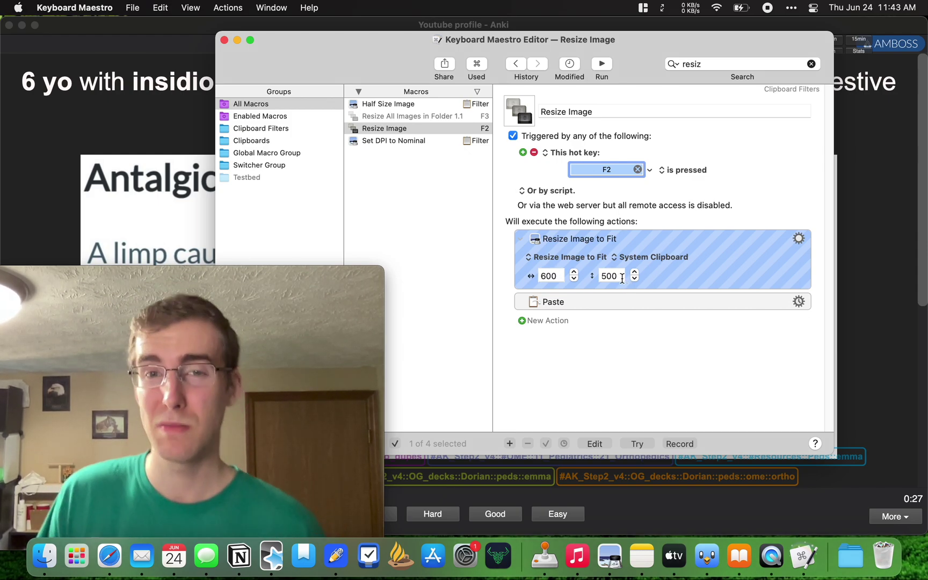
pyautogui.click(203, 59)
# - Replace the Lecture Notes definition image with a resized copy and close the editor
pyautogui.press('F2')
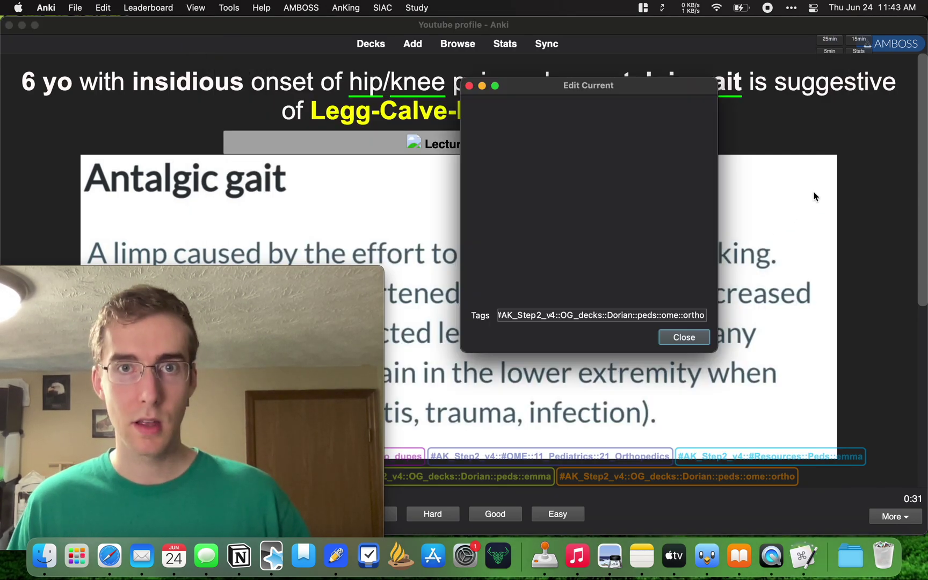
pyautogui.scroll(-5, 625, 252)
pyautogui.scroll(-5, 625, 254)
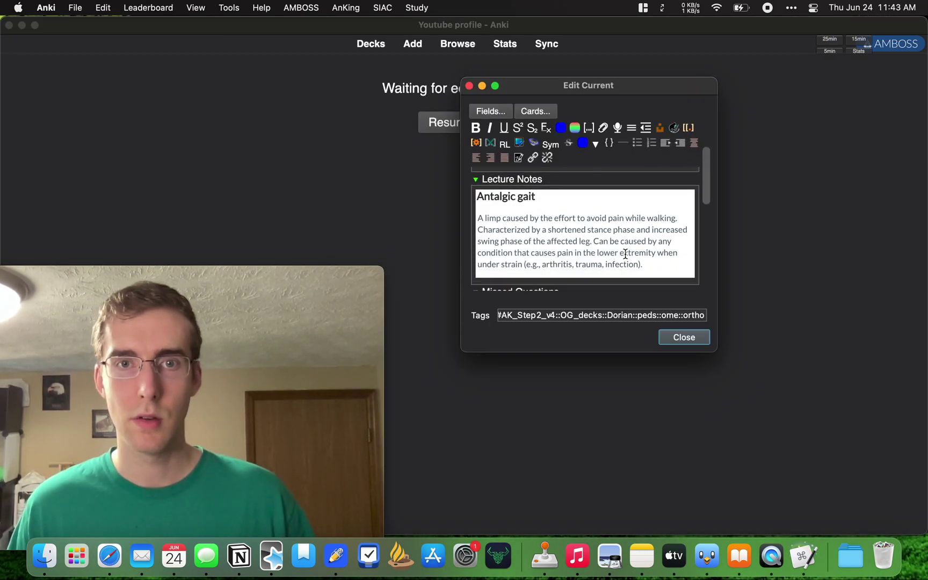
pyautogui.press('super+a')
pyautogui.moveTo(669, 232); pyautogui.dragTo(619, 244)
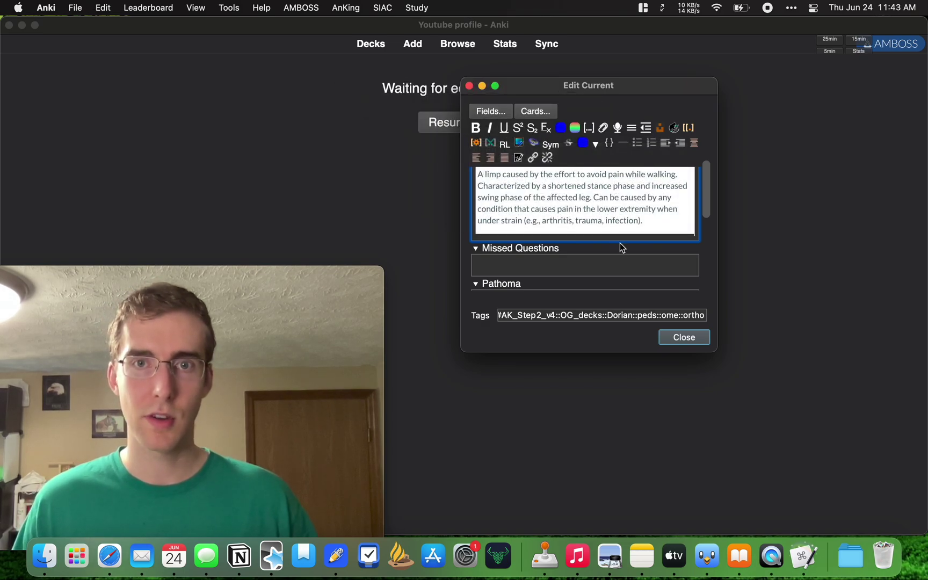
pyautogui.press('BackSpace')
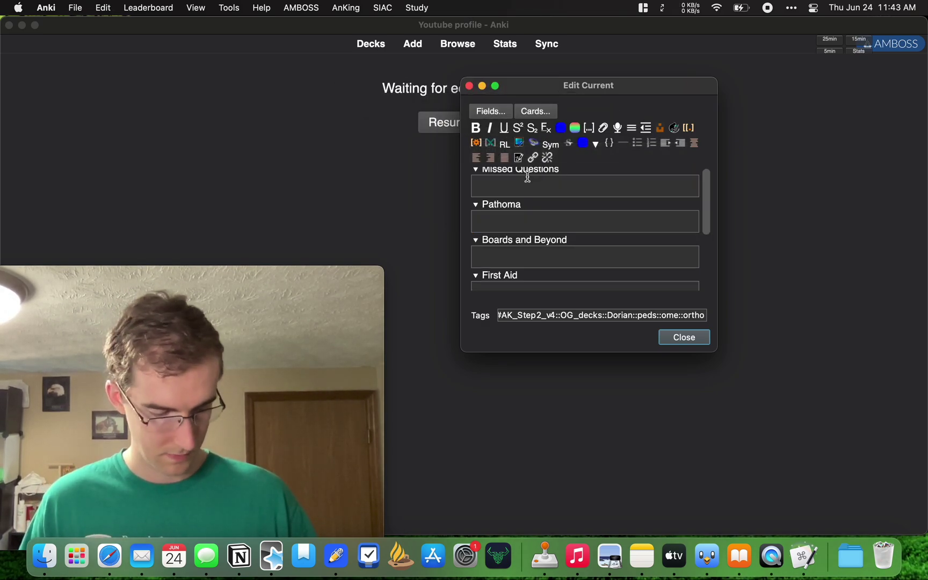
pyautogui.press('super+z')
pyautogui.scroll(2, 526, 251)
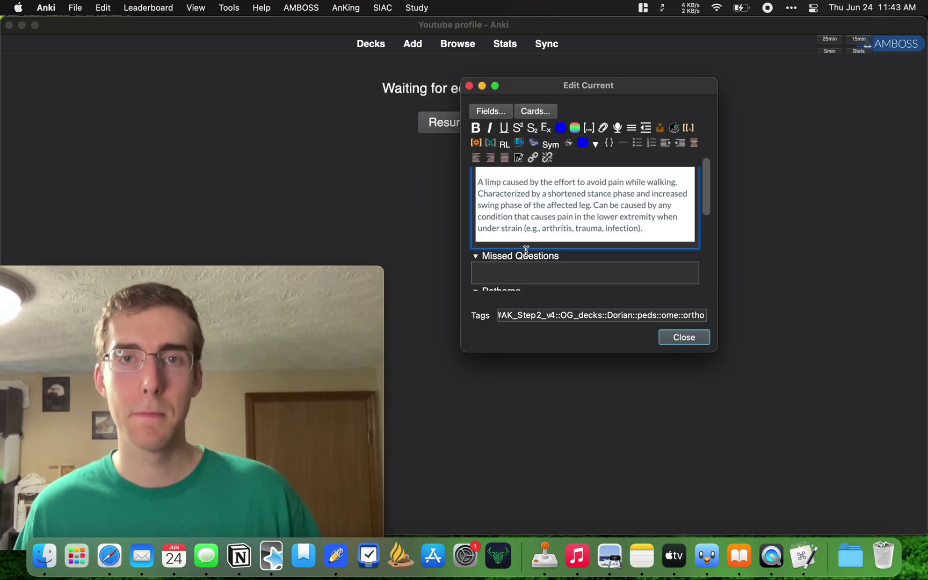
pyautogui.click(684, 337)
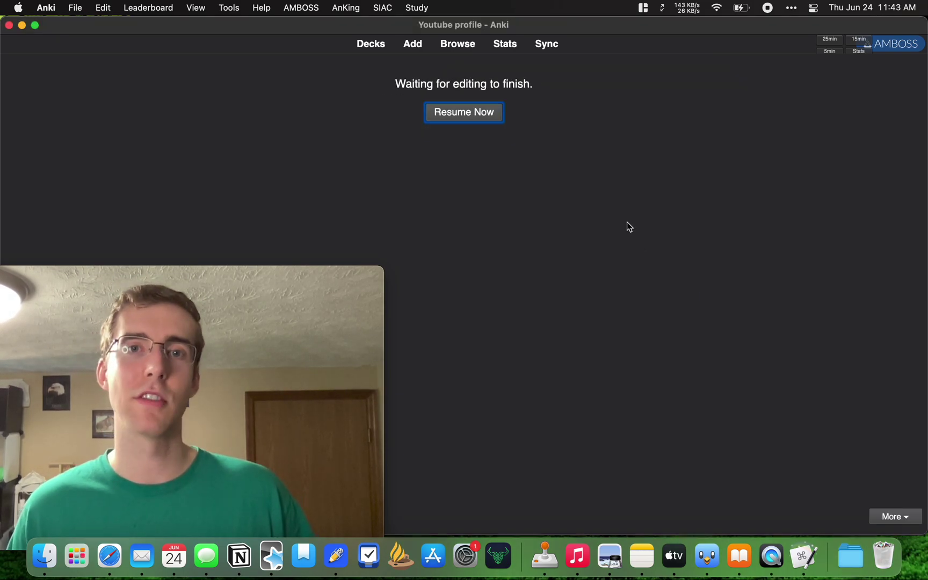
# - Expand the lecture notes to check the smaller antalgic gait image, then collapse them
pyautogui.click(485, 155)
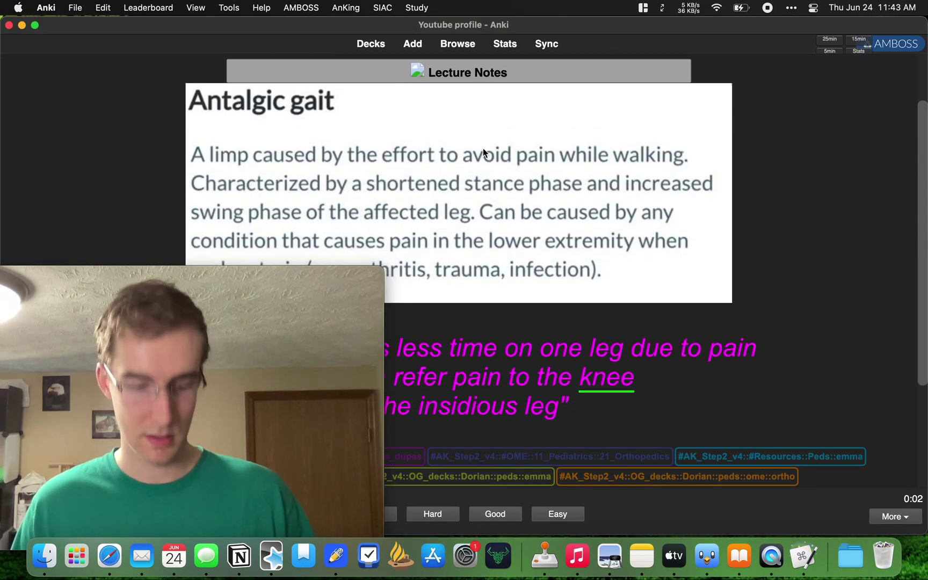
pyautogui.scroll(-3, 537, 263)
pyautogui.scroll(5, 537, 262)
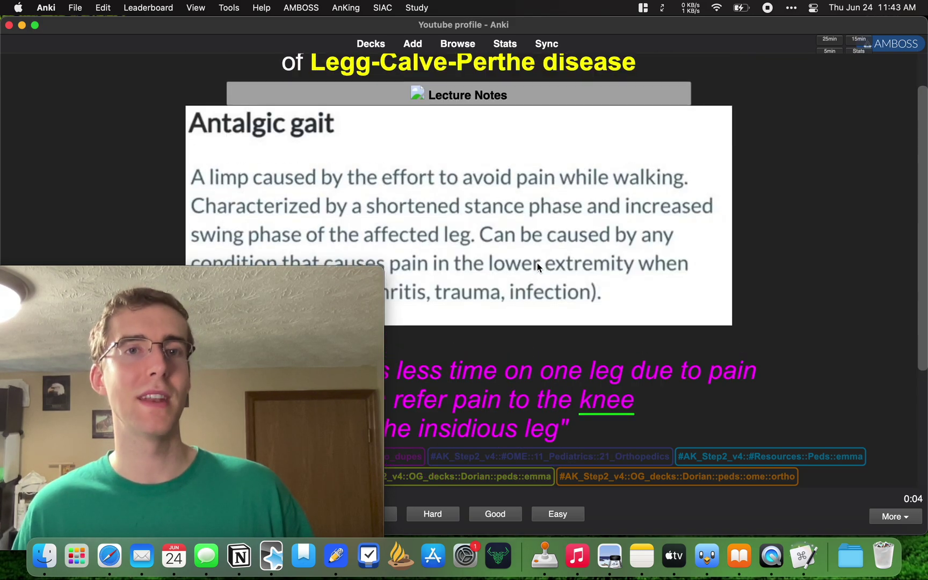
pyautogui.scroll(-5, 537, 261)
pyautogui.scroll(5, 537, 261)
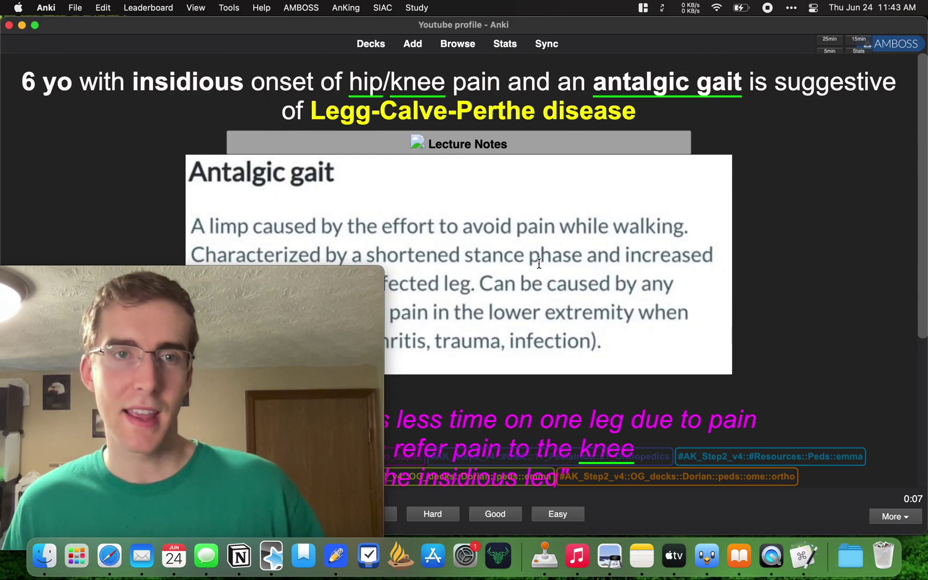
pyautogui.click(472, 143)
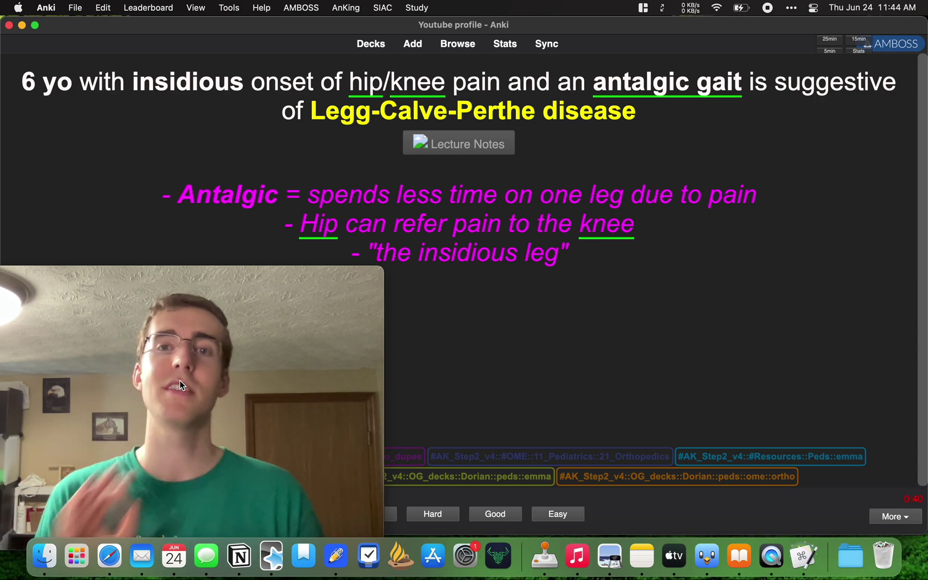
pyautogui.moveTo(663, 71)
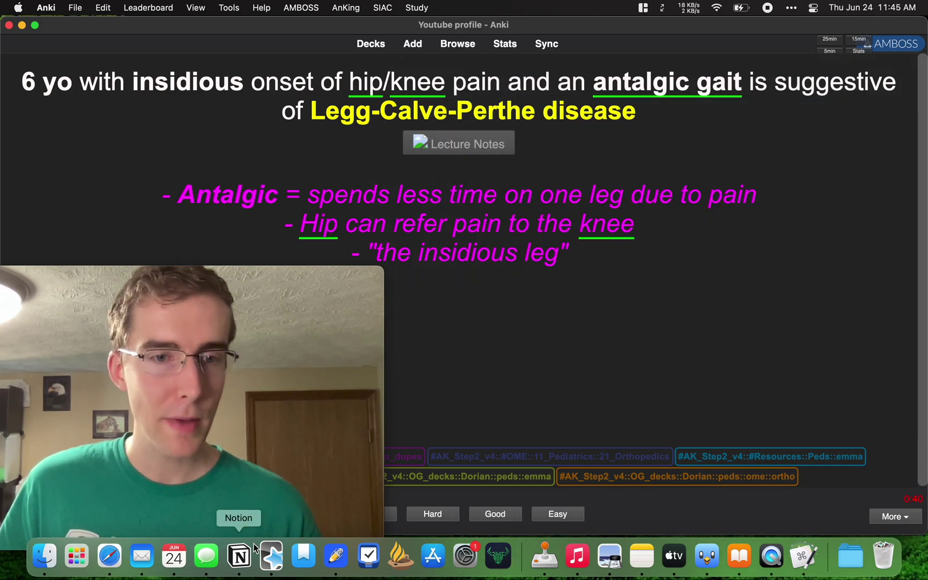
# - Make Notion full screen and scroll to the Pyrantel pamoate before-and-after card example
pyautogui.click(239, 555)
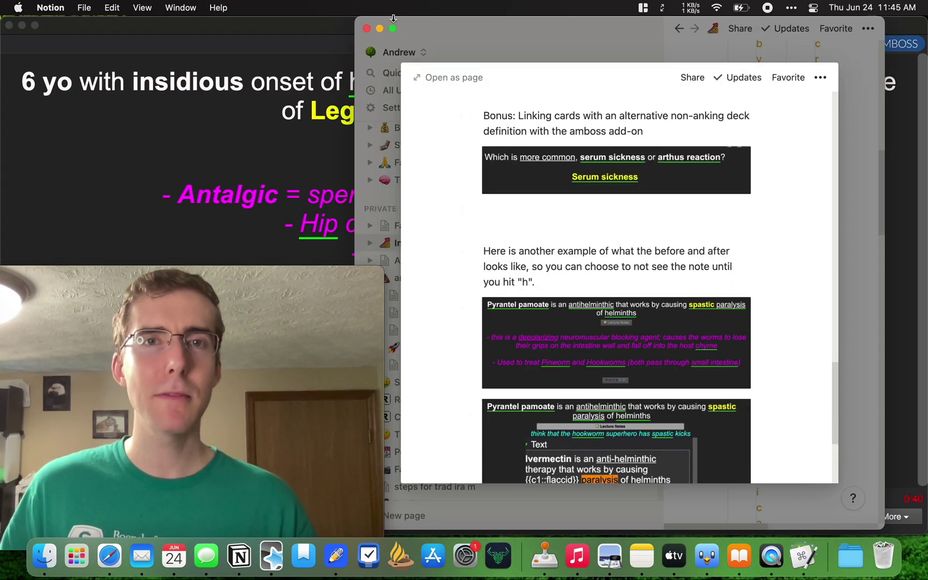
pyautogui.press('ctrl+super+f')
pyautogui.scroll(-3, 309, 380)
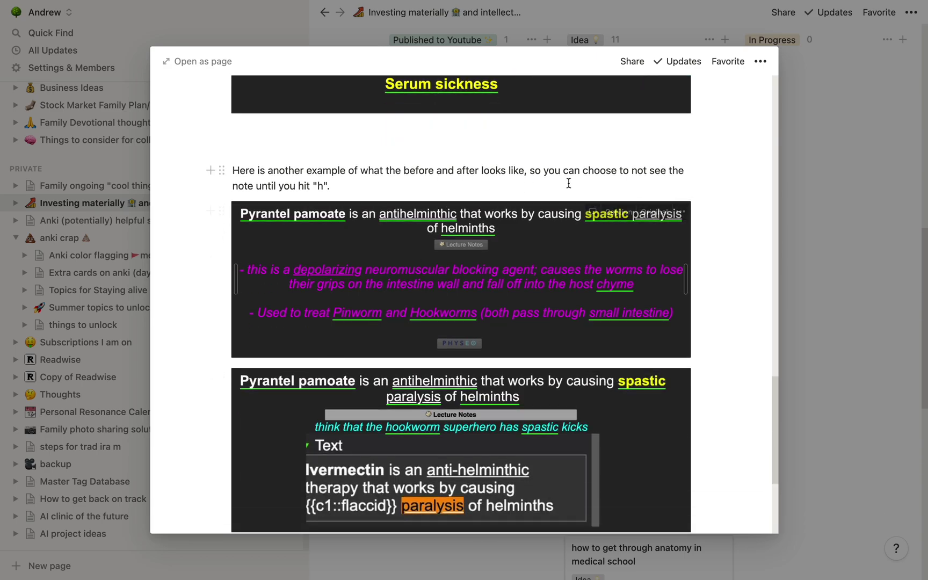
pyautogui.scroll(-2, 582, 471)
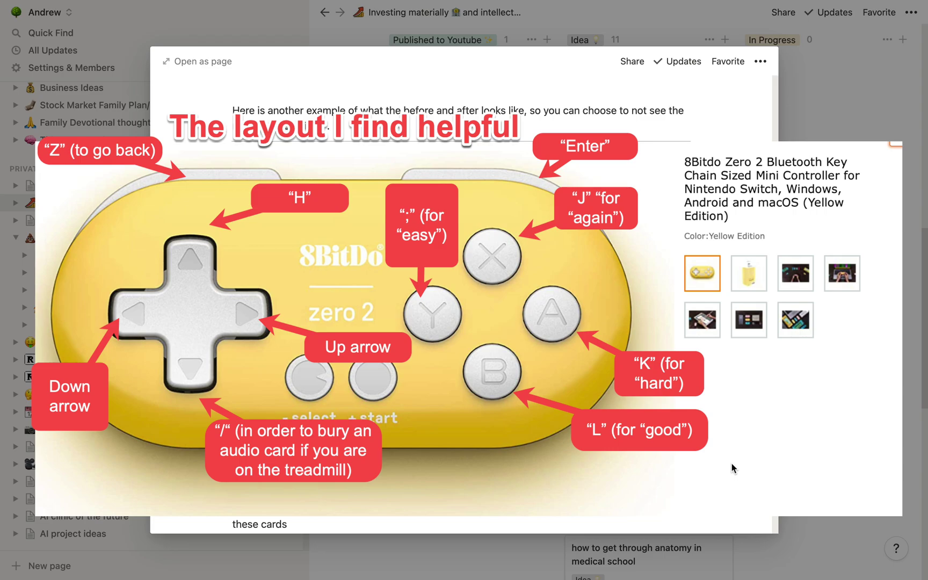
# - Scroll down the Notion notes page past the 8Bitdo Zero 2 key layout
pyautogui.scroll(-10, 732, 468)
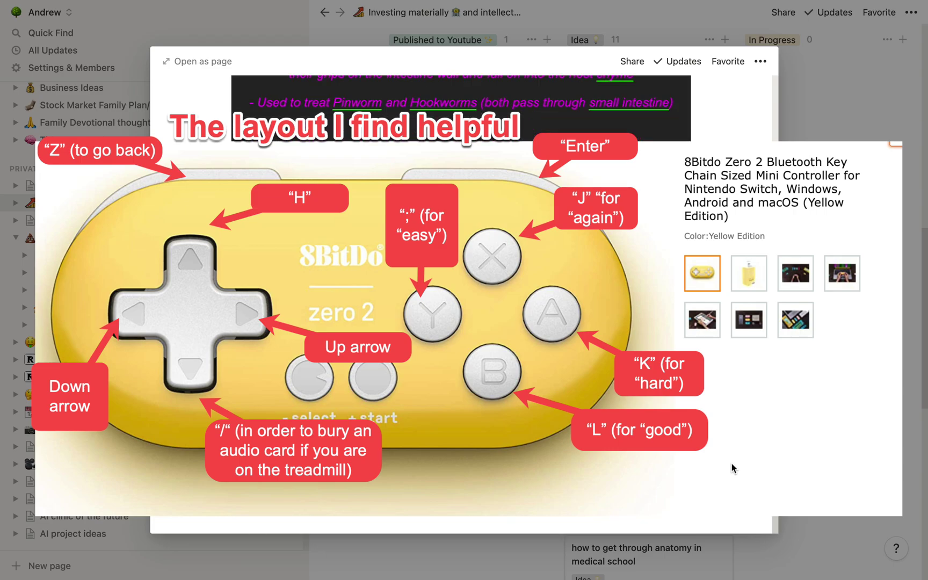